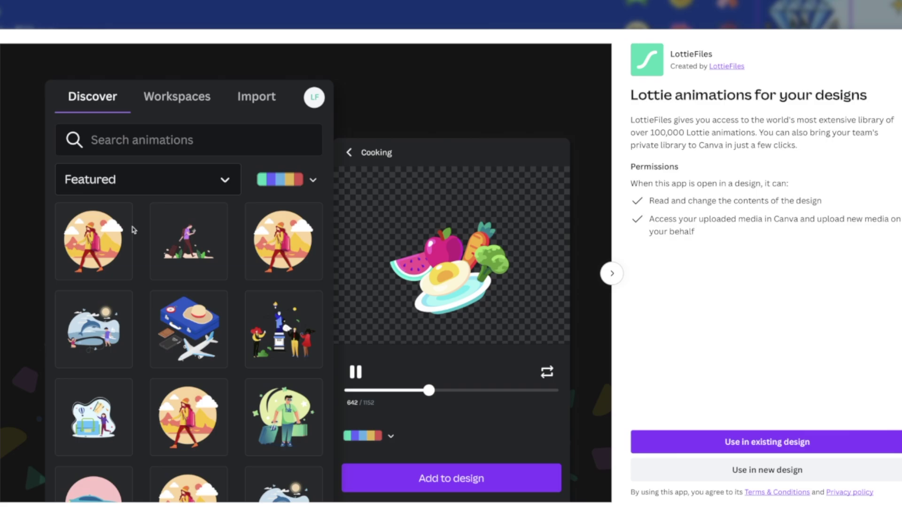
- Advance the LottieFiles preview to the custom colour palette feature
{"action": "left_click", "coordinate": [614, 275]}
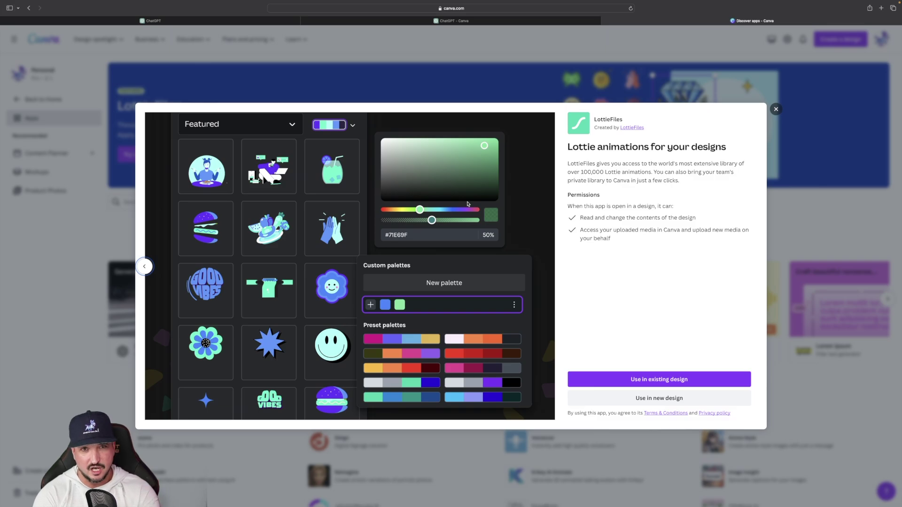
- Start a Facebook Post design and add the blue thumbs-up LottieFiles animation to it
{"action": "left_click", "coordinate": [660, 398]}
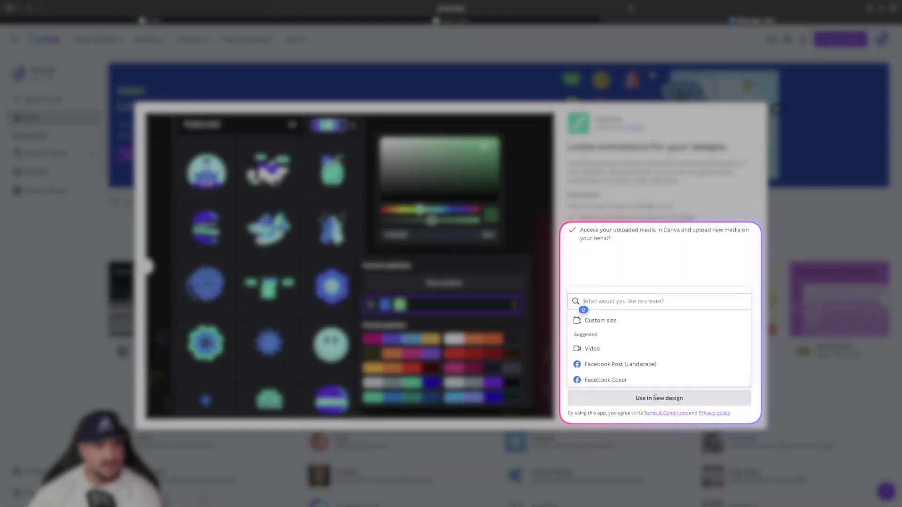
{"action": "left_click", "coordinate": [585, 364]}
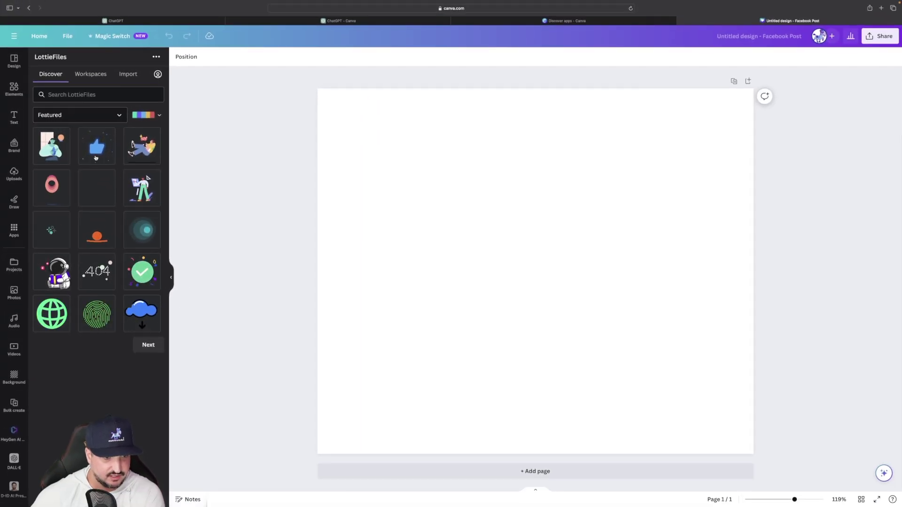
{"action": "left_click", "coordinate": [137, 153]}
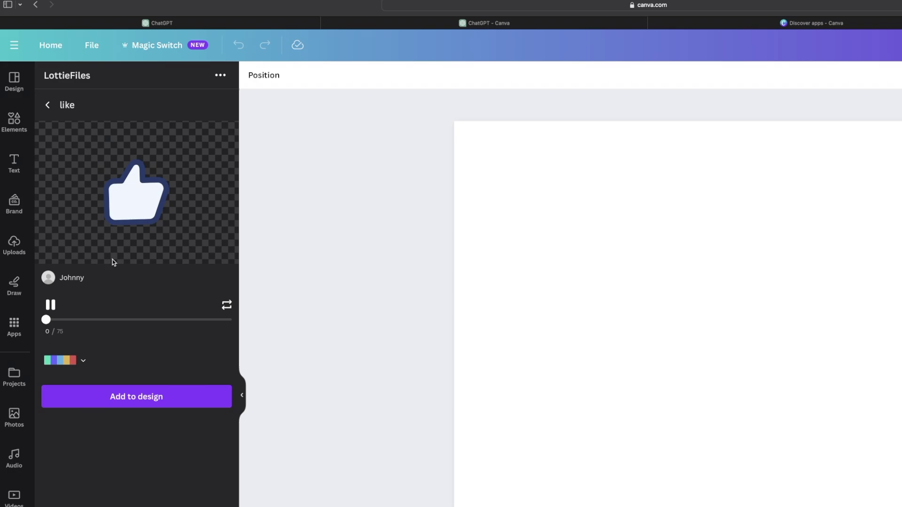
{"action": "left_click", "coordinate": [141, 398]}
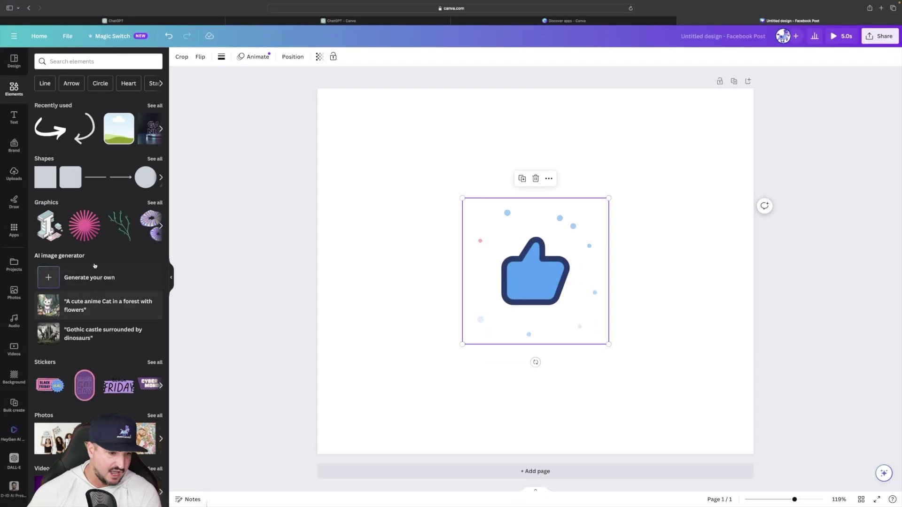
- Stretch the astronaut photo across the page and layer the thumbs-up sticker above it, centred
{"action": "scroll", "coordinate": [89, 248], "scroll_direction": "down", "scroll_amount": 5}
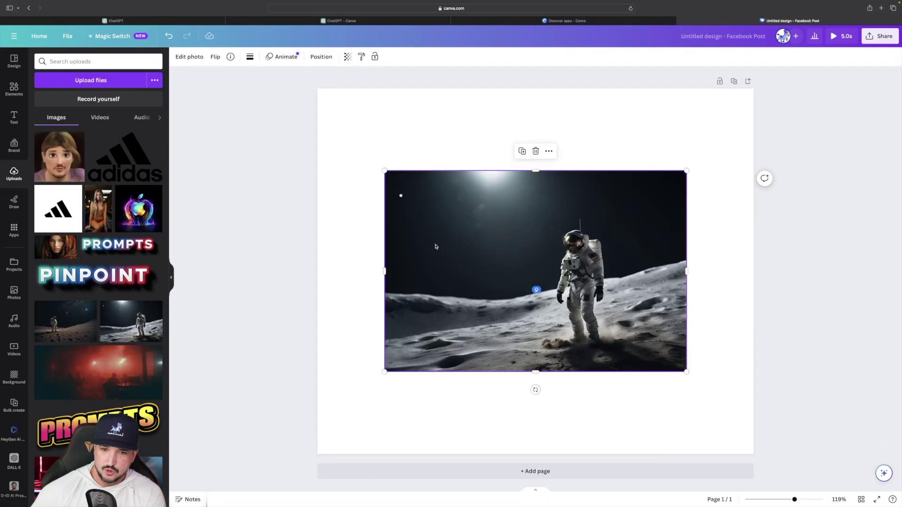
{"action": "left_click_drag", "start_coordinate": [429, 241], "coordinate": [362, 157]}
{"action": "left_click_drag", "start_coordinate": [608, 289], "coordinate": [842, 506]}
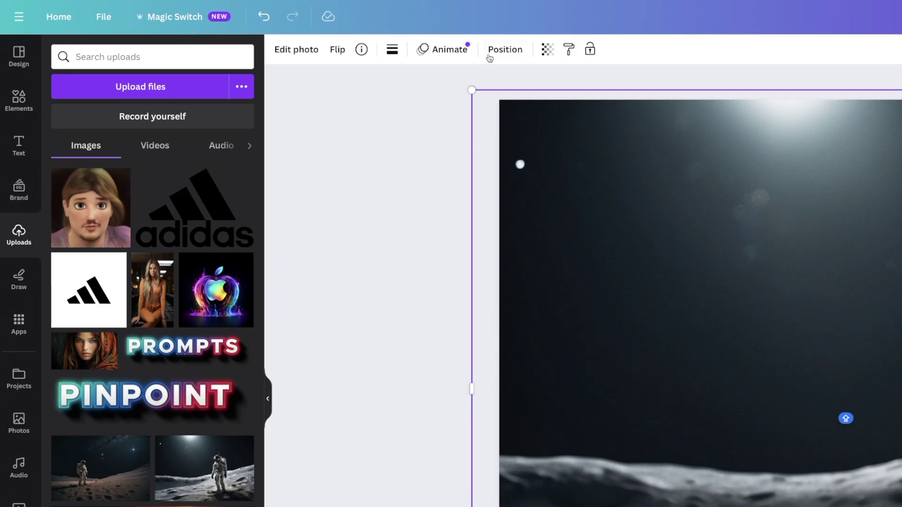
{"action": "left_click", "coordinate": [320, 56]}
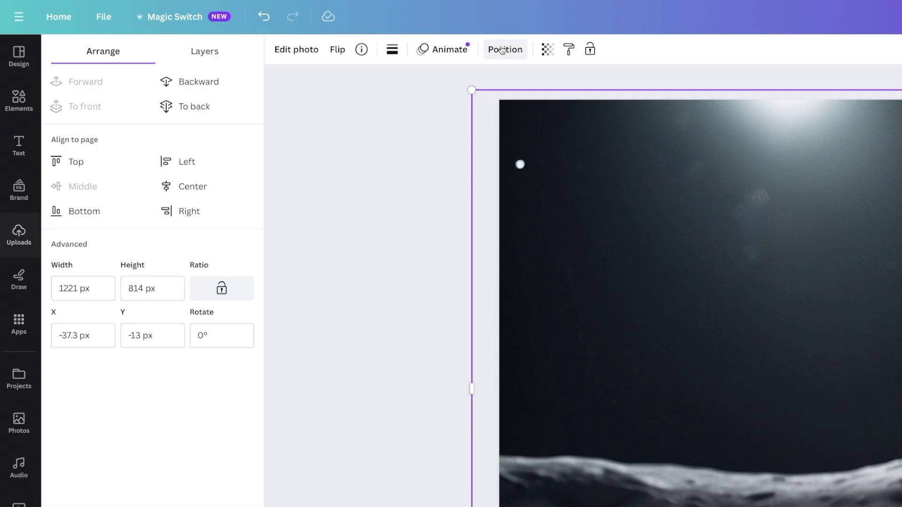
{"action": "left_click", "coordinate": [226, 57]}
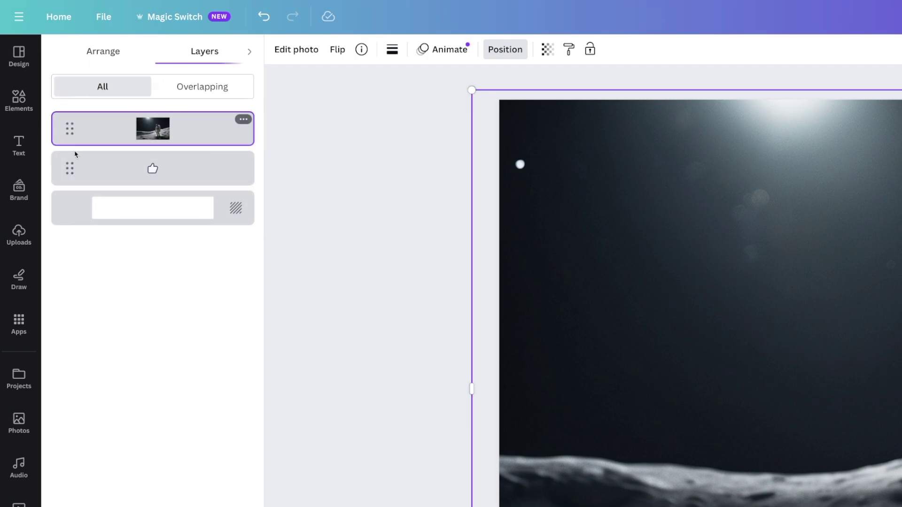
{"action": "left_click_drag", "start_coordinate": [155, 168], "coordinate": [157, 115]}
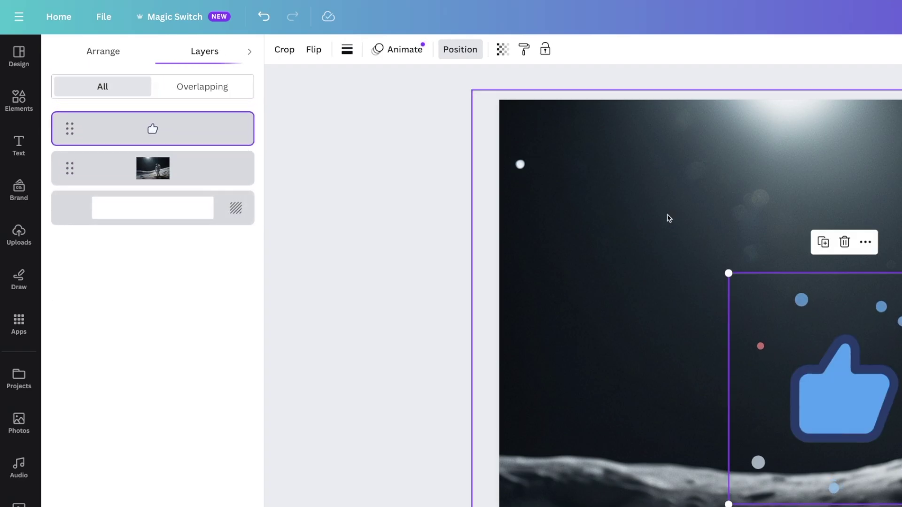
{"action": "left_click_drag", "start_coordinate": [854, 388], "coordinate": [710, 286]}
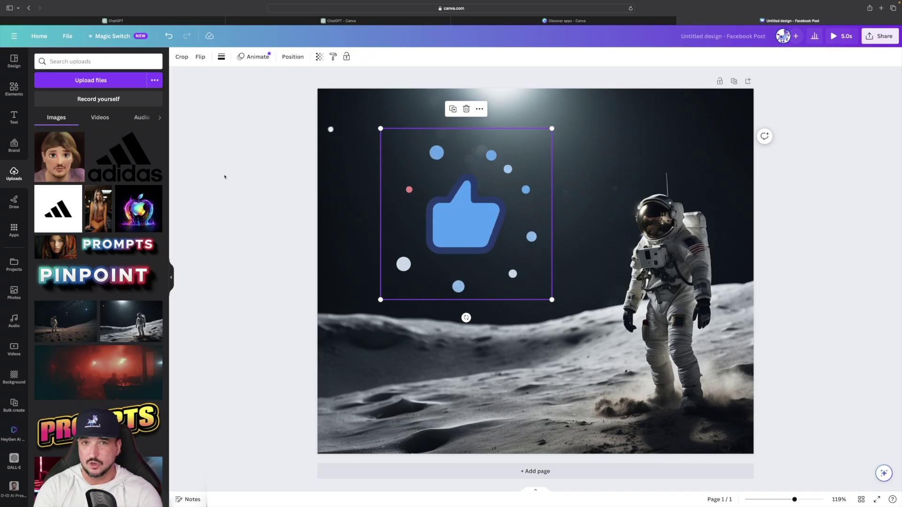
- Delete the background photo, leaving the page blank, and select the red-wave photo
{"action": "left_click", "coordinate": [634, 216]}
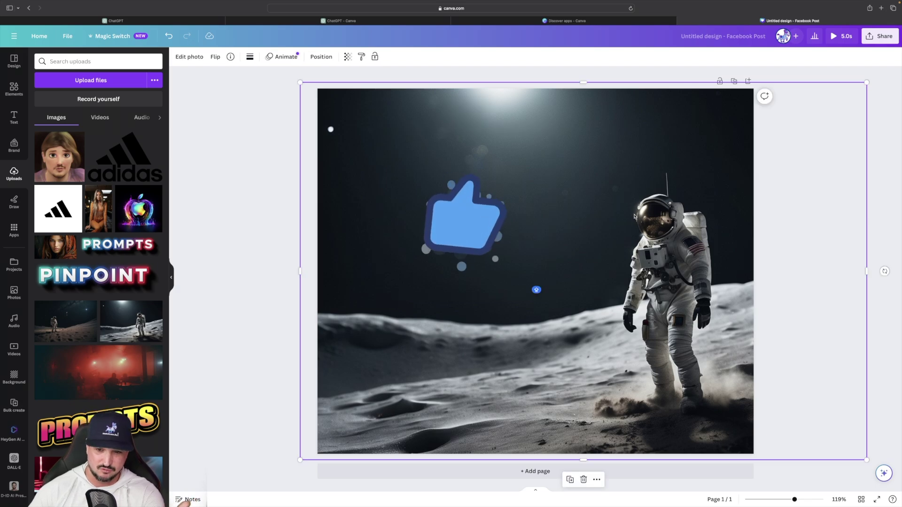
{"action": "key", "text": "Delete"}
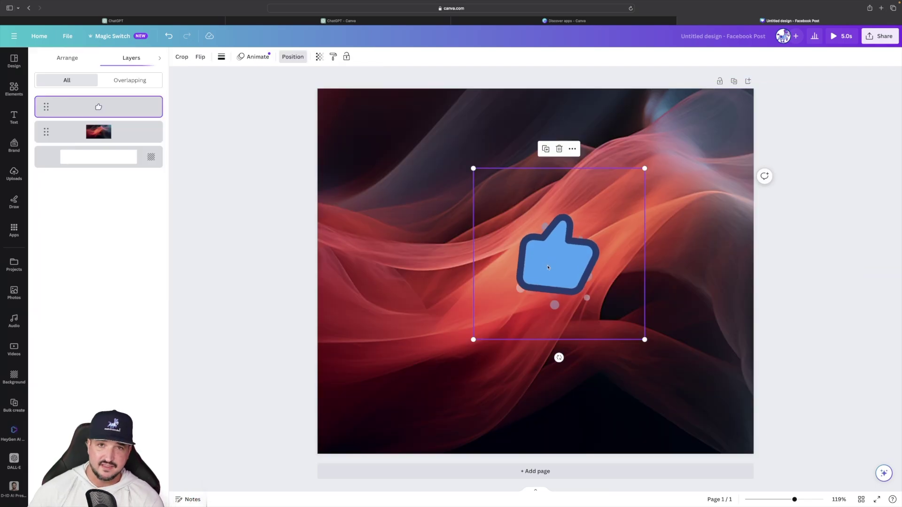
{"action": "left_click", "coordinate": [422, 244]}
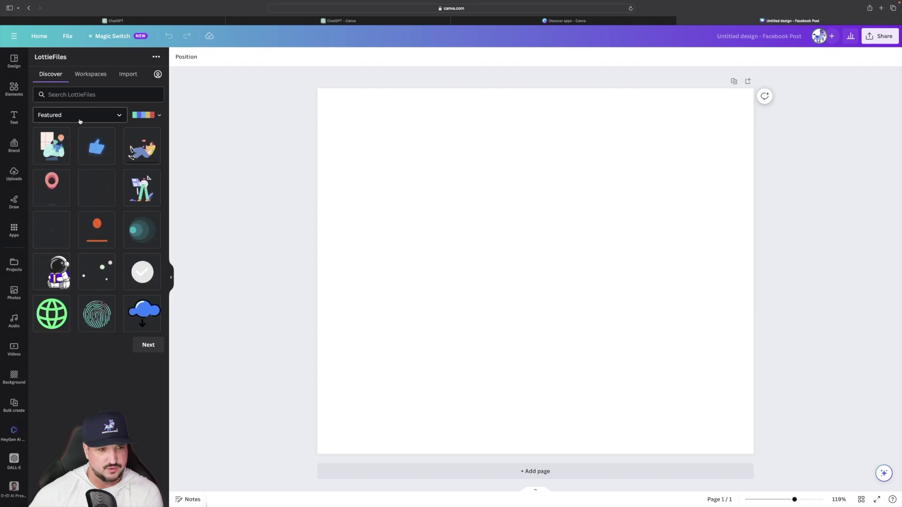
- Sort LottieFiles animations by Popular and open an animation's details and colour palette options
{"action": "left_click", "coordinate": [91, 118]}
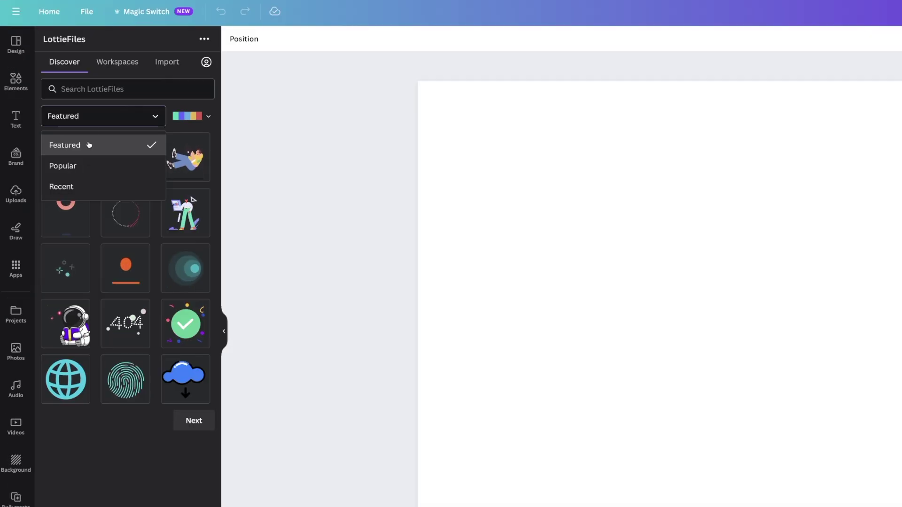
{"action": "left_click", "coordinate": [60, 154]}
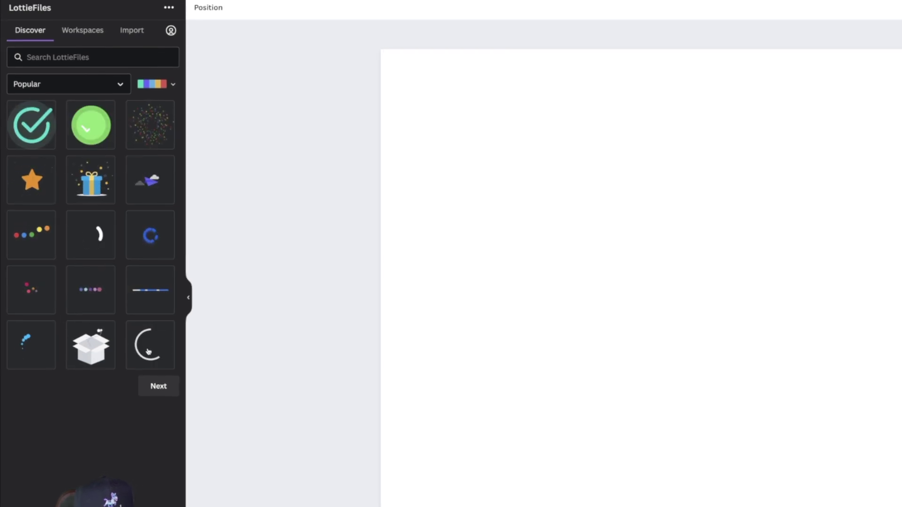
{"action": "left_click", "coordinate": [148, 352]}
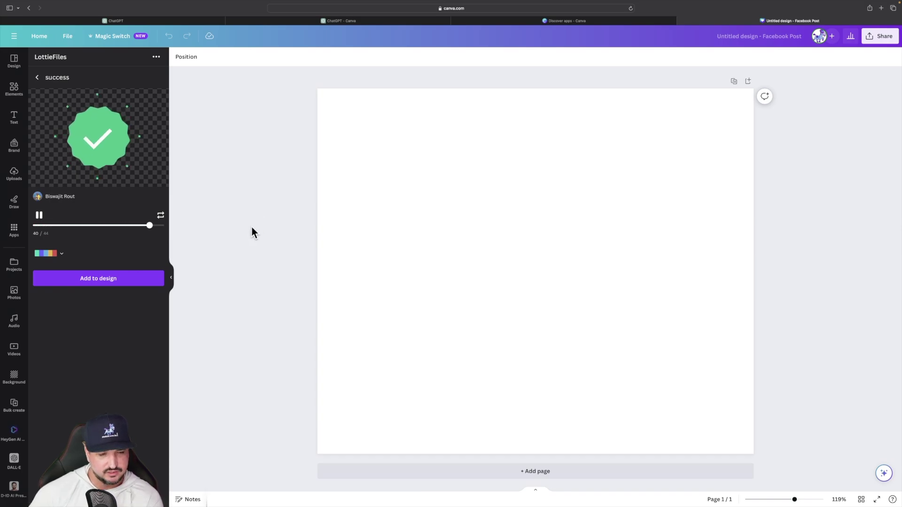
{"action": "left_click", "coordinate": [61, 255]}
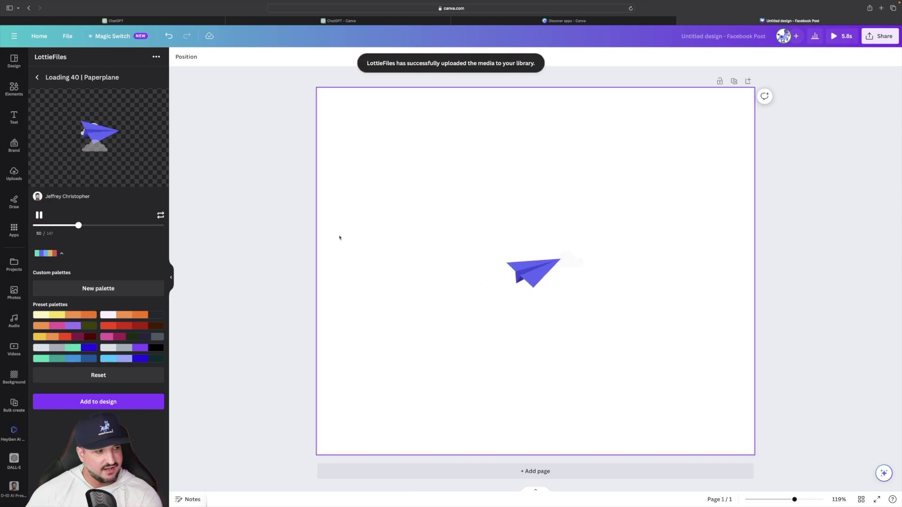
- Enlarge the Loading 40 | Paperplane animation and move it over the barn in the photo
{"action": "left_click", "coordinate": [477, 254]}
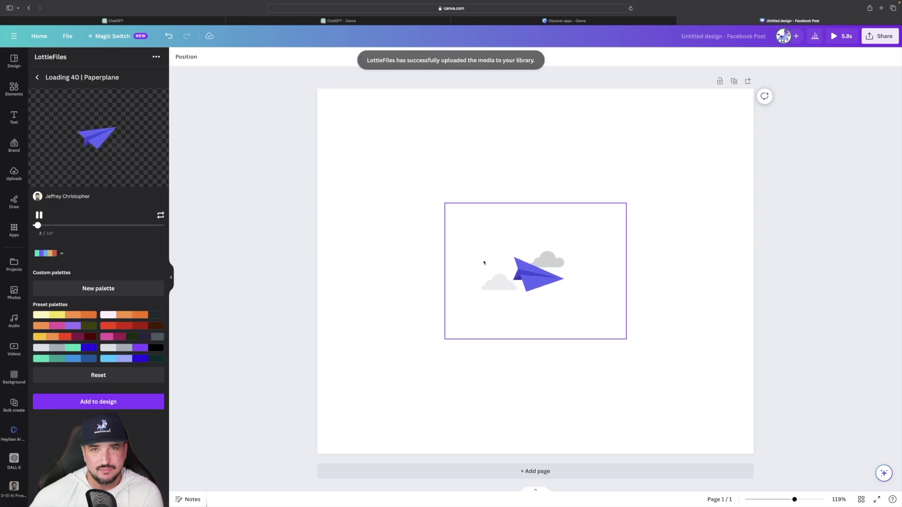
{"action": "left_click", "coordinate": [397, 223]}
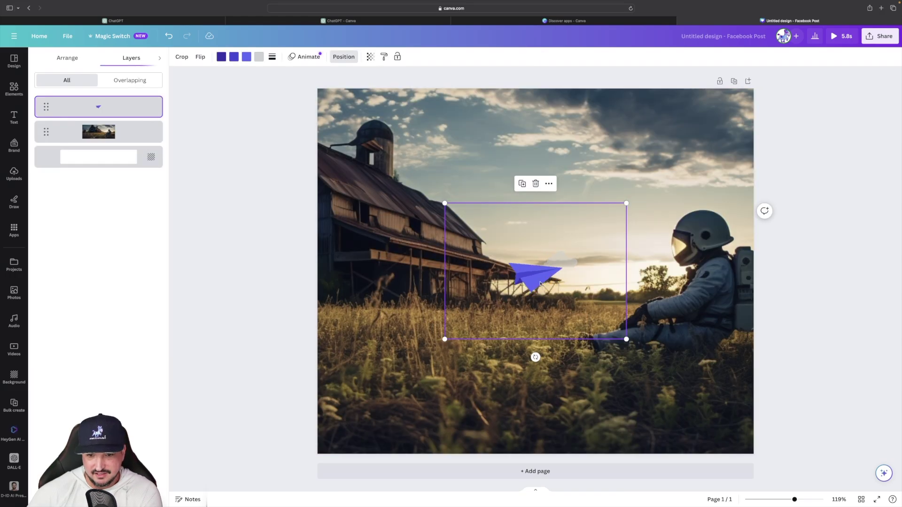
{"action": "left_click_drag", "start_coordinate": [532, 281], "coordinate": [531, 203]}
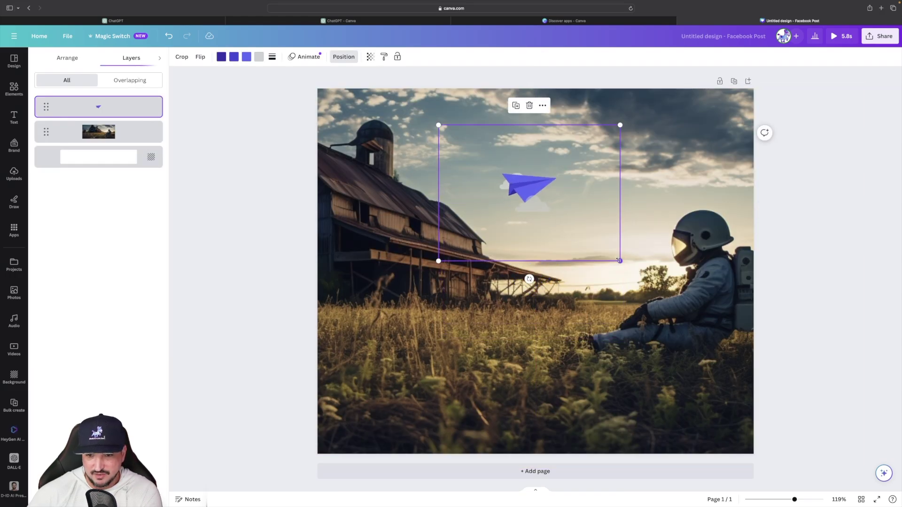
{"action": "left_click_drag", "start_coordinate": [622, 261], "coordinate": [673, 298]}
{"action": "left_click_drag", "start_coordinate": [558, 204], "coordinate": [444, 241]}
{"action": "left_click", "coordinate": [350, 394]}
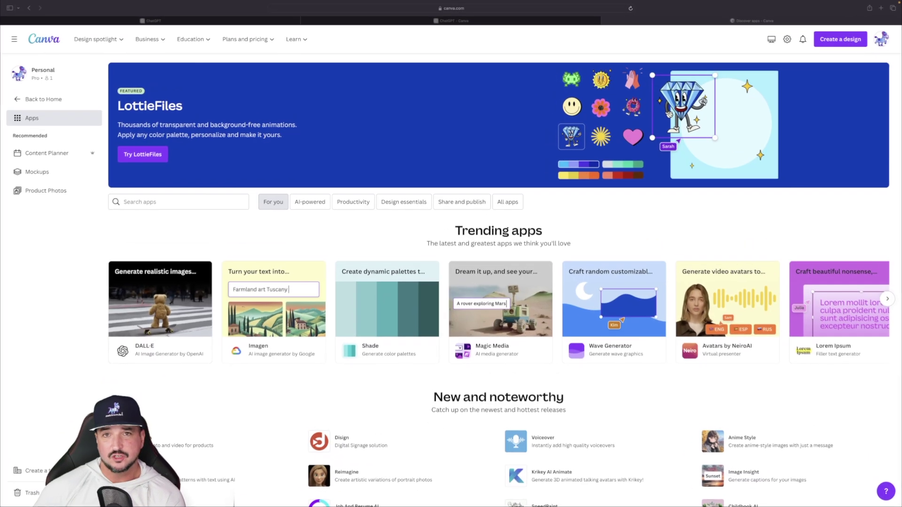
- Search the Canva apps for BRANDFETCH
{"action": "left_click", "coordinate": [153, 213]}
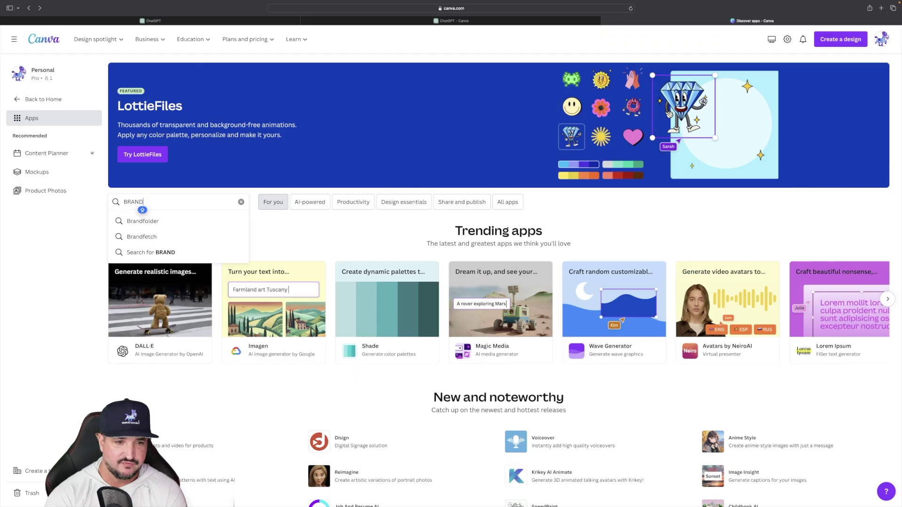
{"action": "type", "text": "FETCH"}
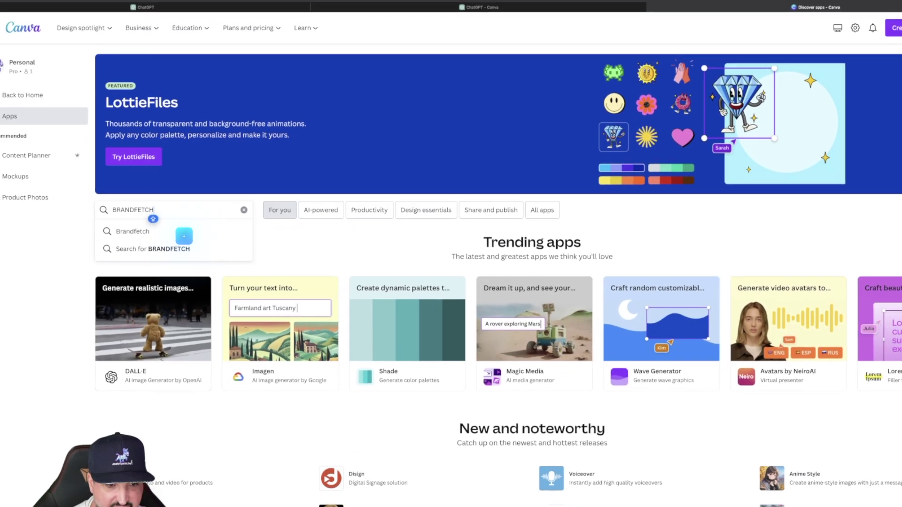
{"action": "key", "text": "Return"}
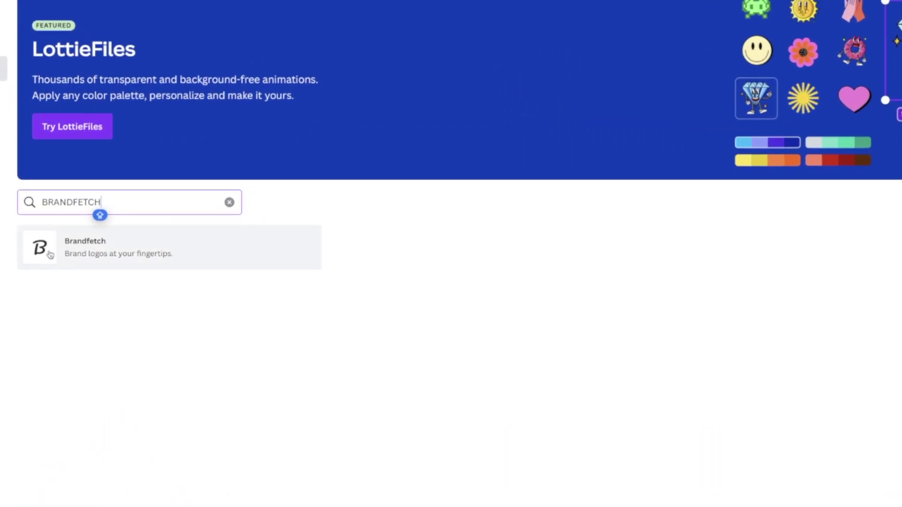
- Open the Brandfetch app's details and view the next preview slide
{"action": "left_click", "coordinate": [50, 255]}
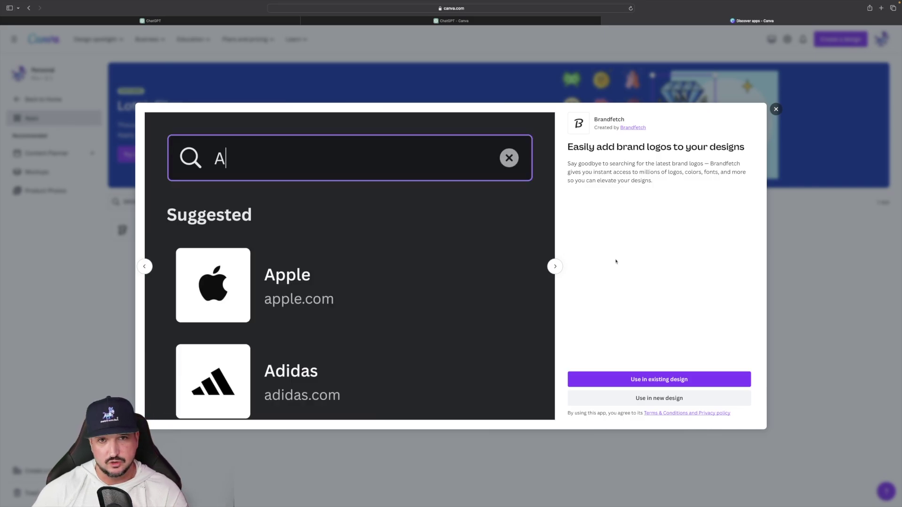
{"action": "left_click", "coordinate": [559, 268]}
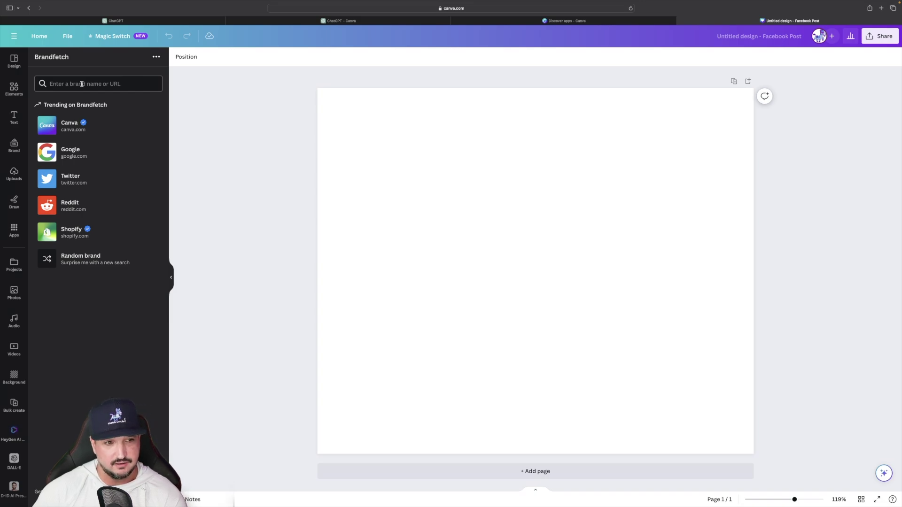
- Search Brandfetch for adidas.com and add the adidas logo with wordmark to the page
{"action": "left_click", "coordinate": [82, 83]}
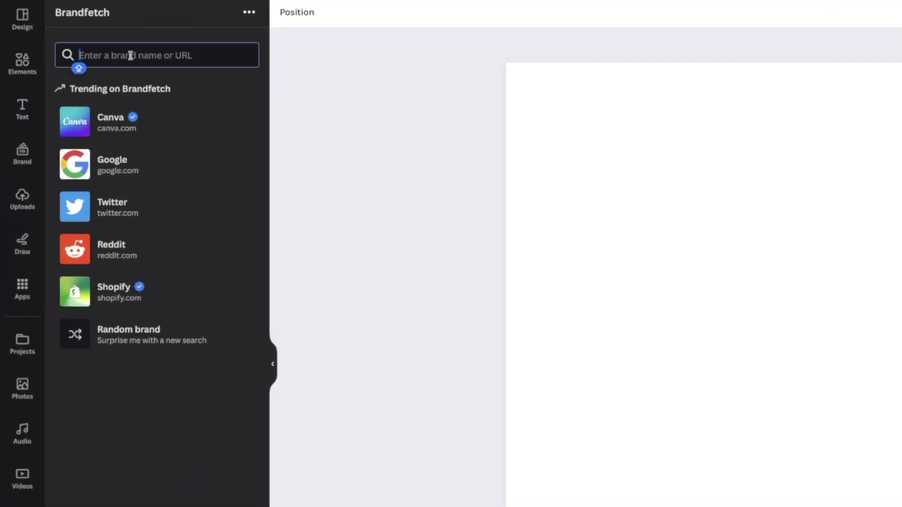
{"action": "type", "text": "ADIDA"}
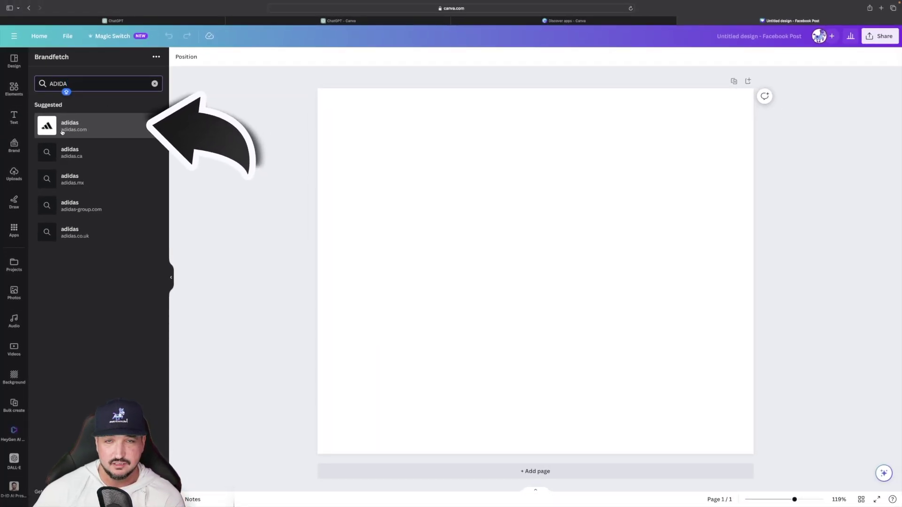
{"action": "left_click", "coordinate": [63, 132]}
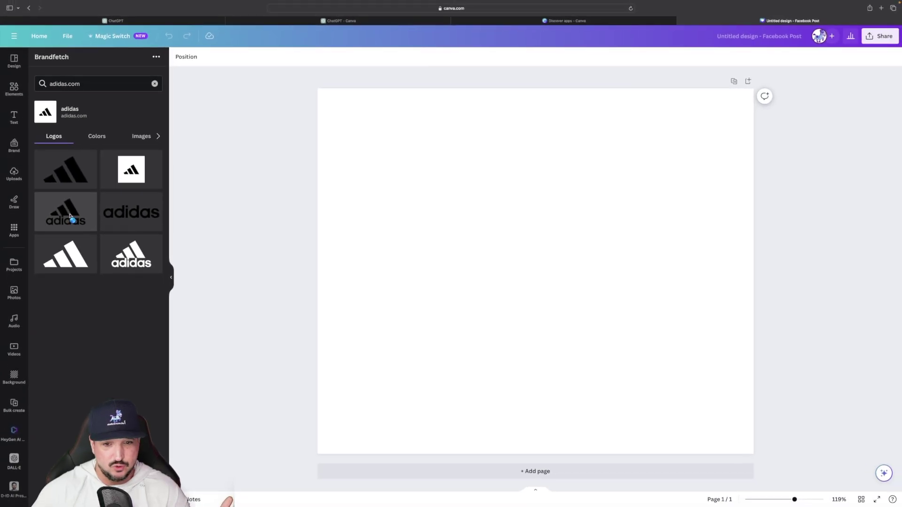
{"action": "left_click", "coordinate": [98, 269]}
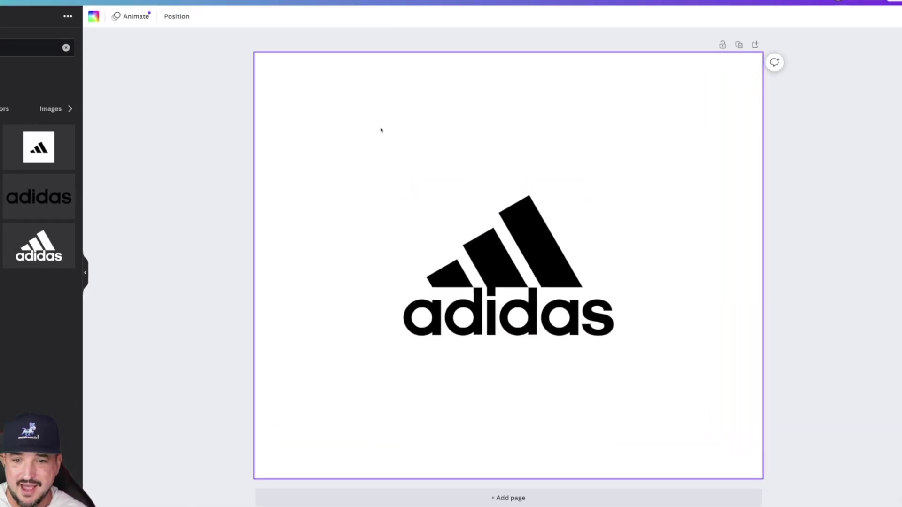
- Enlarge the adidas logo to nearly full page width and centre it
{"action": "left_click", "coordinate": [526, 270]}
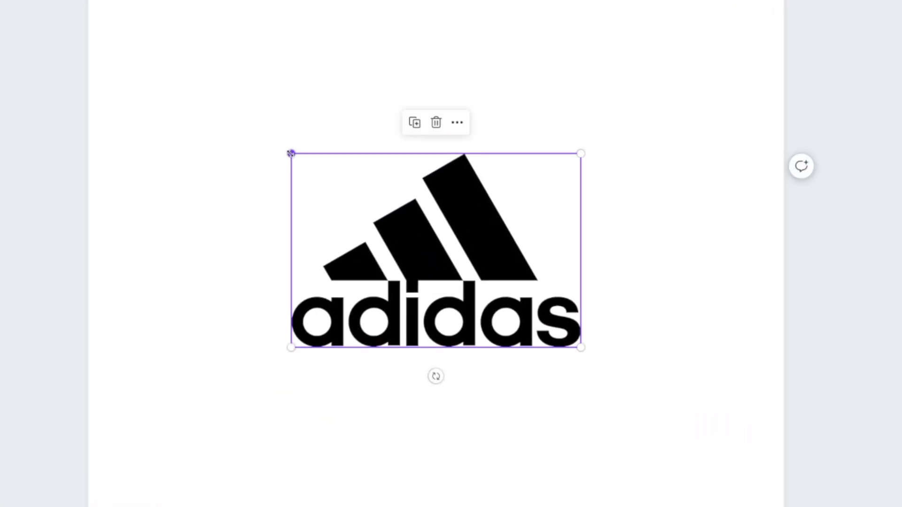
{"action": "left_click_drag", "start_coordinate": [291, 154], "coordinate": [111, 32]}
{"action": "left_click_drag", "start_coordinate": [314, 184], "coordinate": [340, 188]}
{"action": "left_click_drag", "start_coordinate": [606, 352], "coordinate": [808, 484]}
{"action": "left_click_drag", "start_coordinate": [622, 284], "coordinate": [583, 284]}
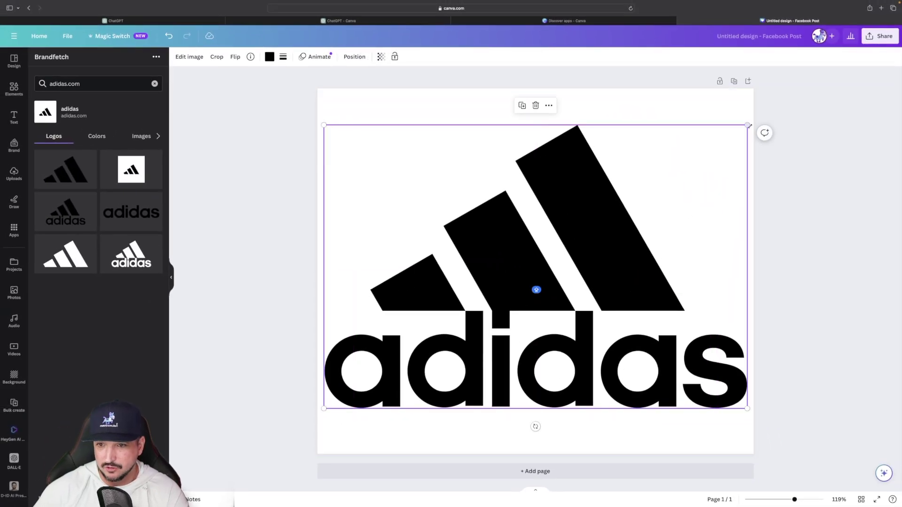
{"action": "left_click_drag", "start_coordinate": [749, 126], "coordinate": [737, 126]}
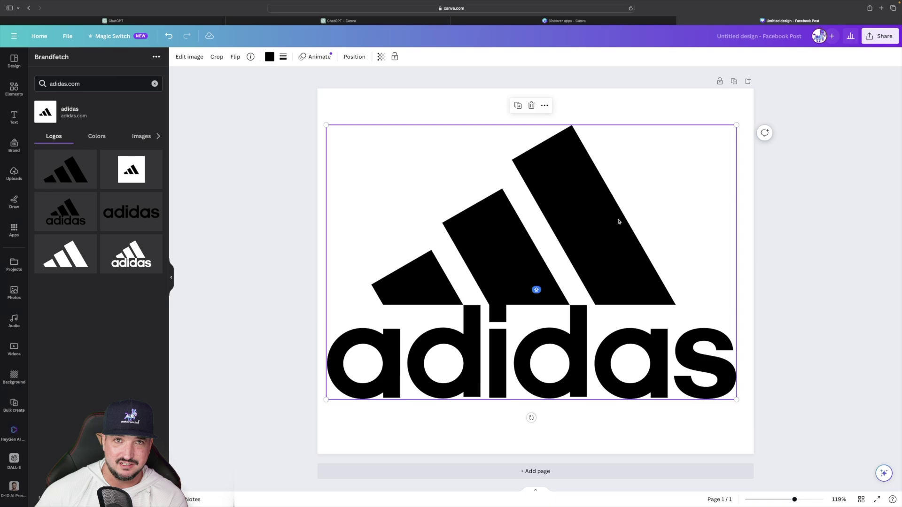
- Preview the Britannica adidas logo image result, then close the Google Images search
{"action": "left_click", "coordinate": [312, 295]}
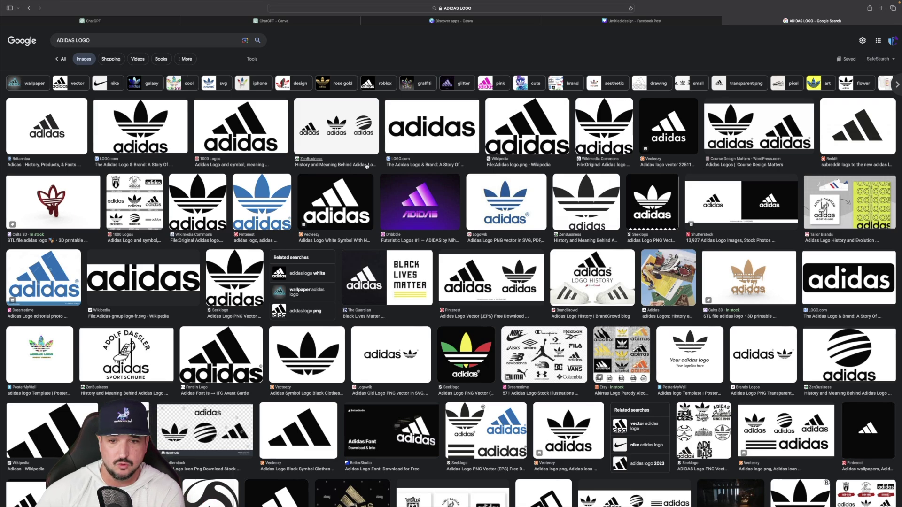
{"action": "left_click", "coordinate": [64, 136]}
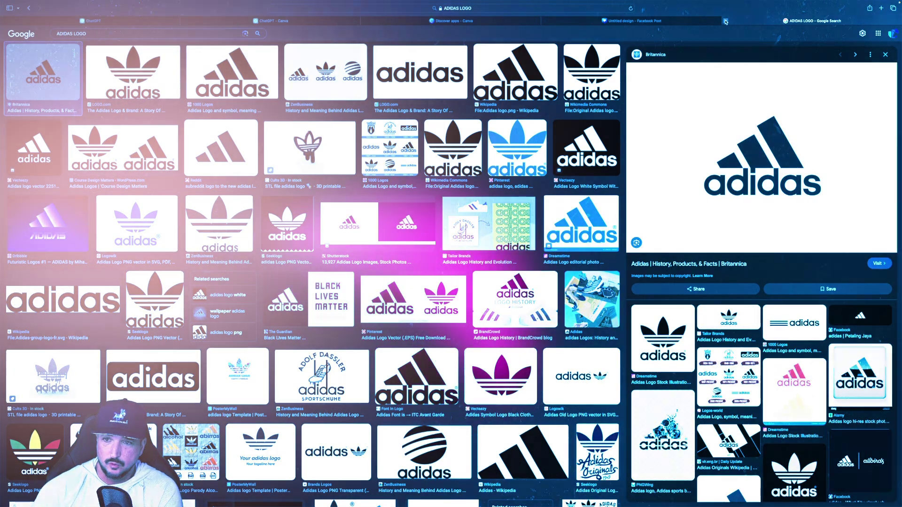
{"action": "key", "text": "super+w"}
- Delete the adidas logo and load Apple's brand logos in Brandfetch
{"action": "left_click", "coordinate": [399, 191]}
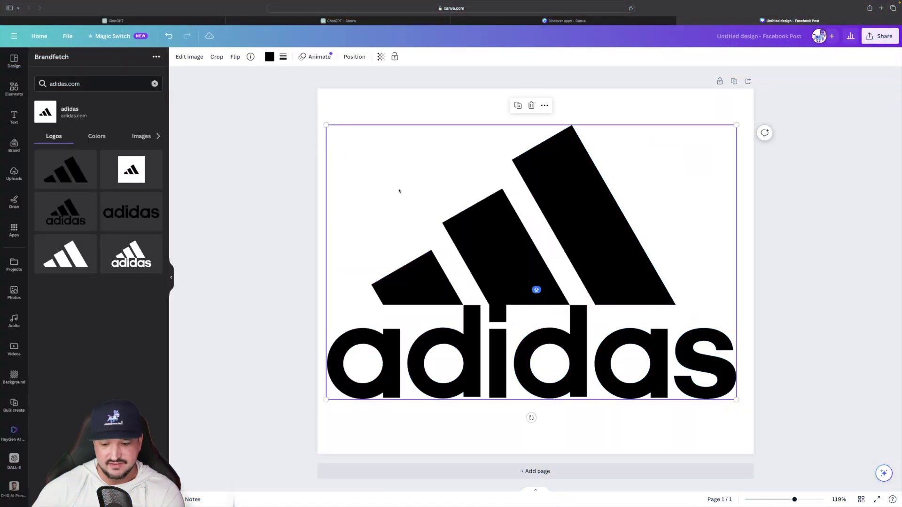
{"action": "key", "text": "Delete"}
{"action": "triple_click", "coordinate": [67, 86]}
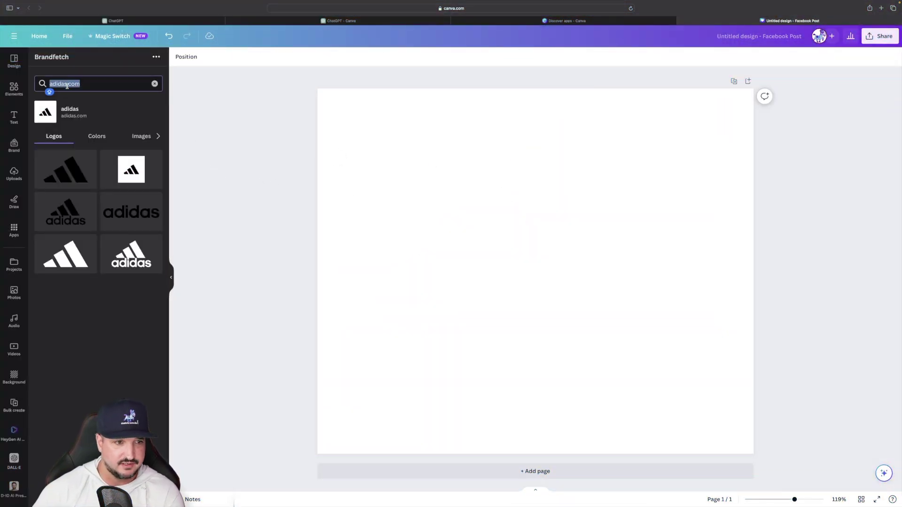
{"action": "type", "text": "APPLE"}
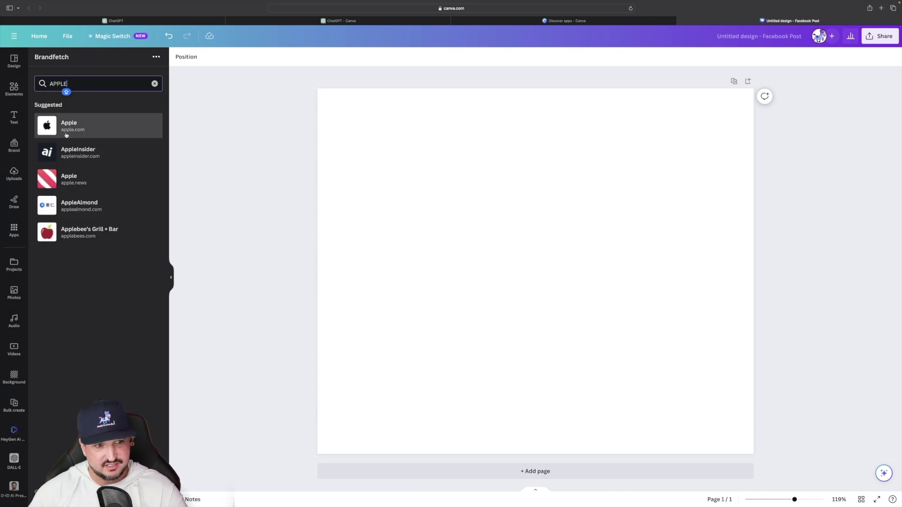
{"action": "left_click", "coordinate": [73, 127]}
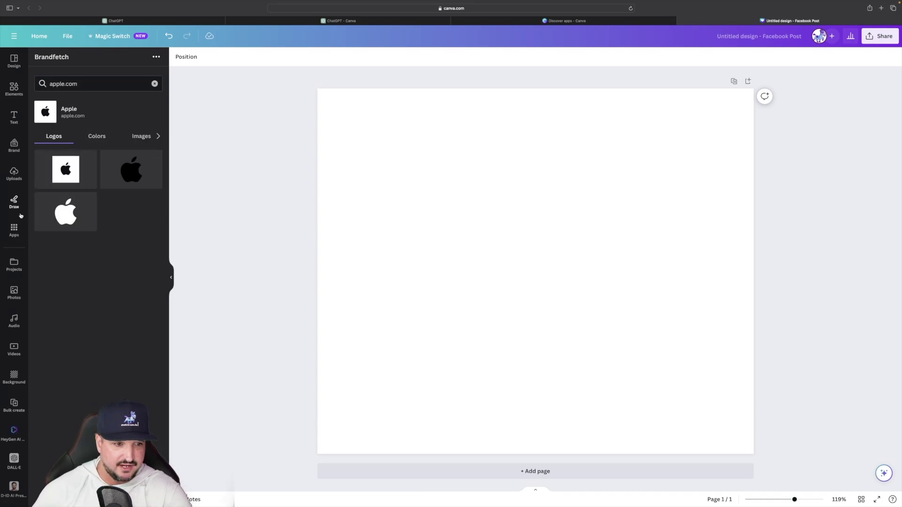
- Add the black Apple logo to the page and recolour it purple
{"action": "left_click", "coordinate": [131, 172]}
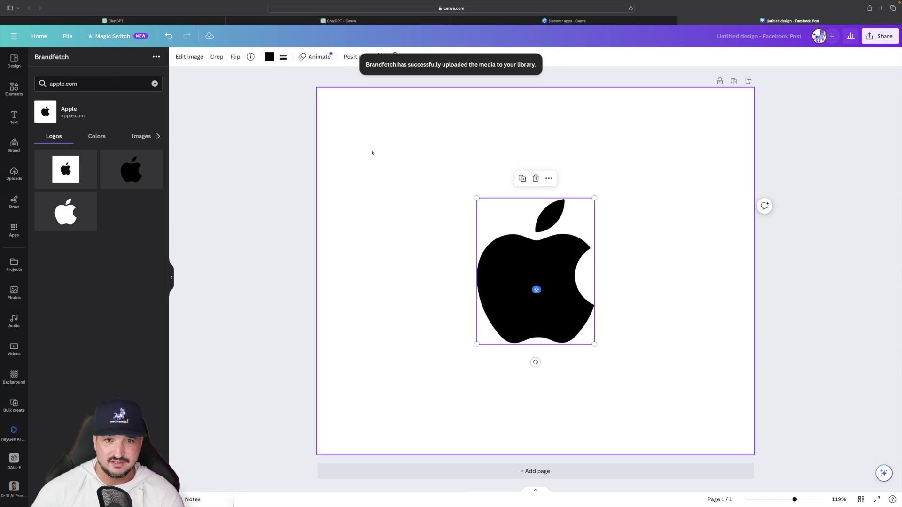
{"action": "left_click", "coordinate": [270, 57]}
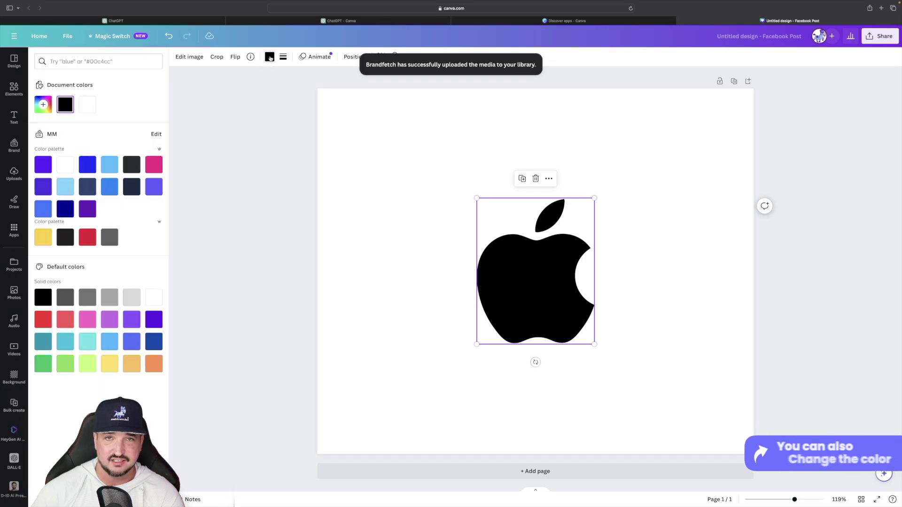
{"action": "left_click", "coordinate": [153, 186]}
{"action": "left_click", "coordinate": [397, 139]}
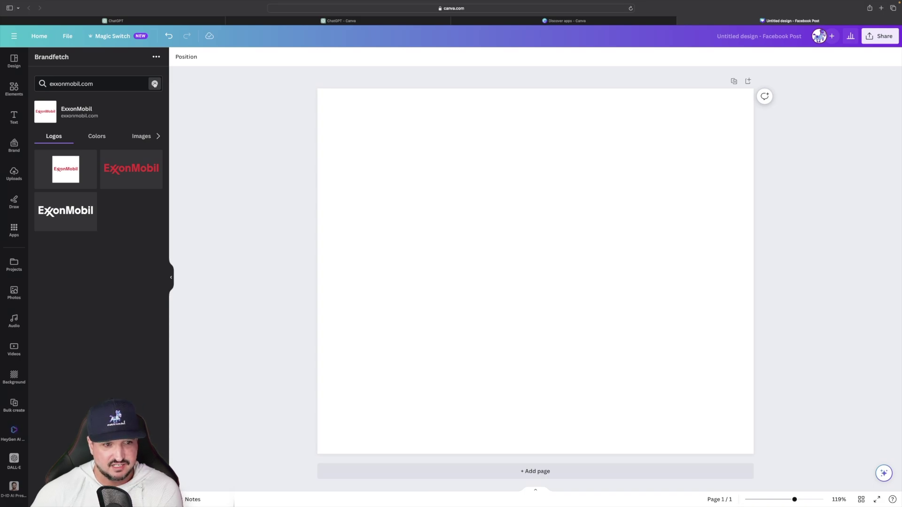
- Clear Brandfetch's searches and try Random brand, loading OpenAI and Salesforce logos
{"action": "left_click", "coordinate": [155, 84]}
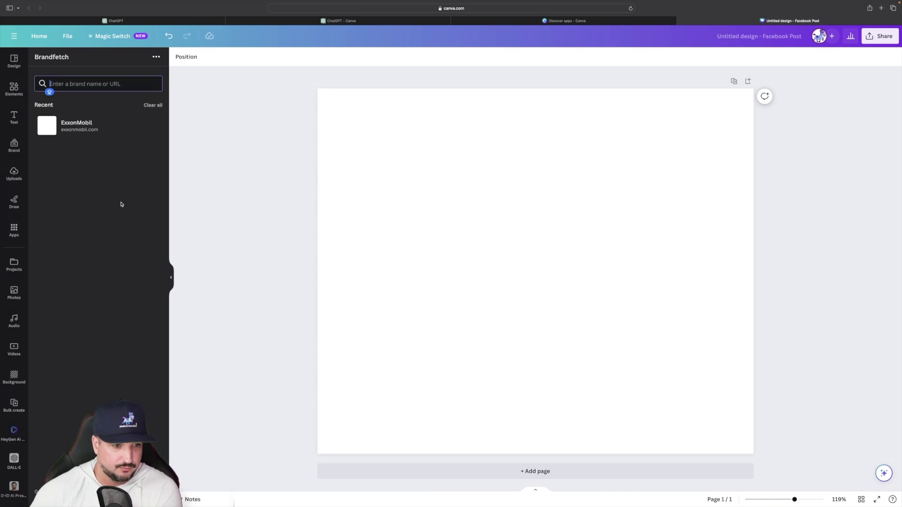
{"action": "left_click", "coordinate": [156, 106]}
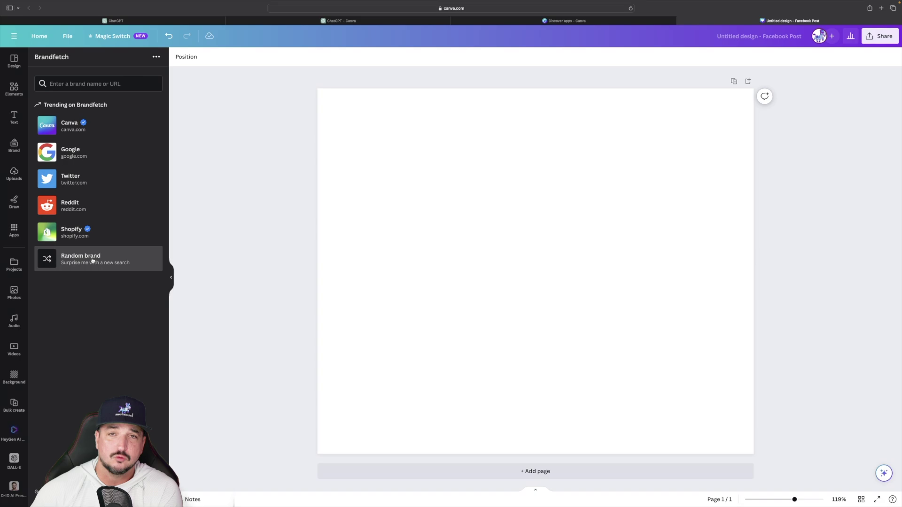
{"action": "left_click", "coordinate": [105, 260]}
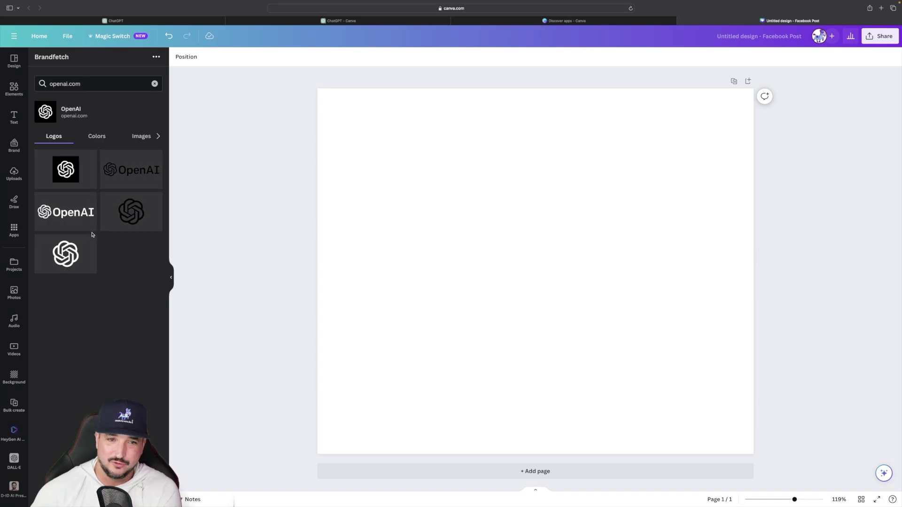
{"action": "left_click", "coordinate": [154, 84]}
{"action": "left_click", "coordinate": [70, 259]}
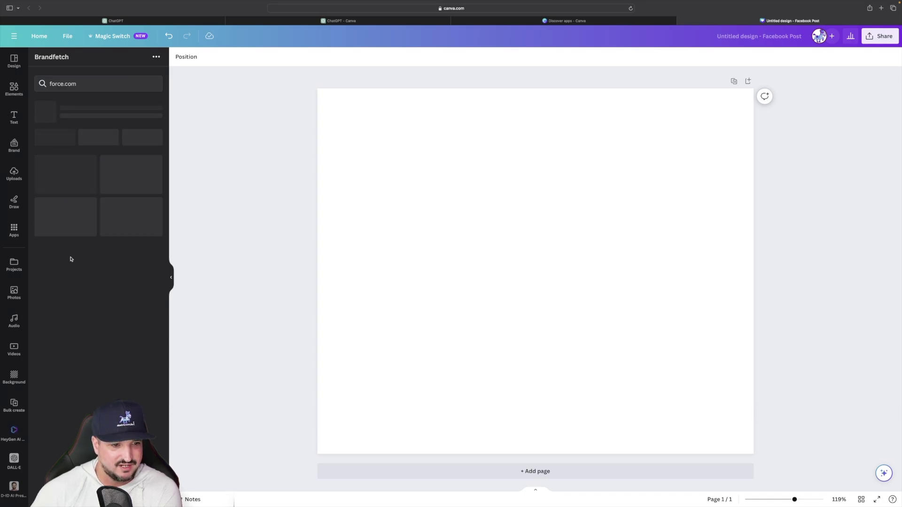
{"action": "left_click", "coordinate": [153, 84]}
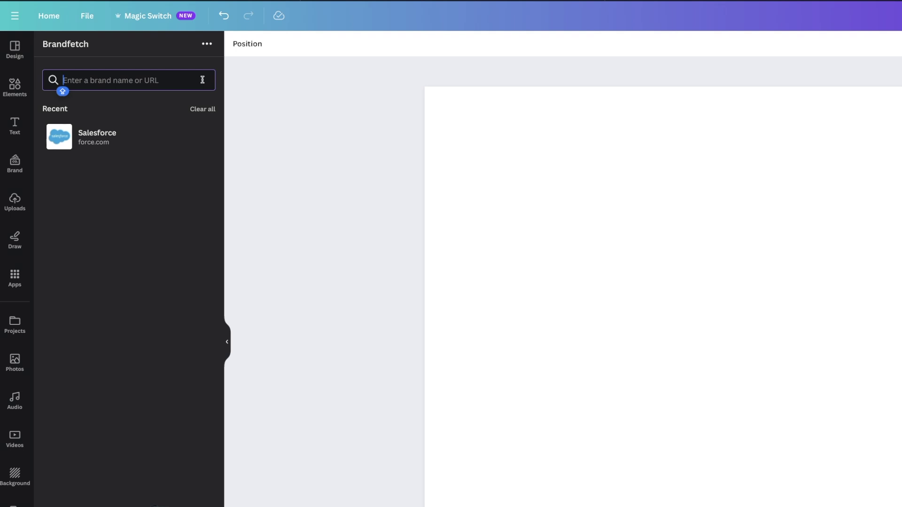
{"action": "left_click", "coordinate": [196, 112]}
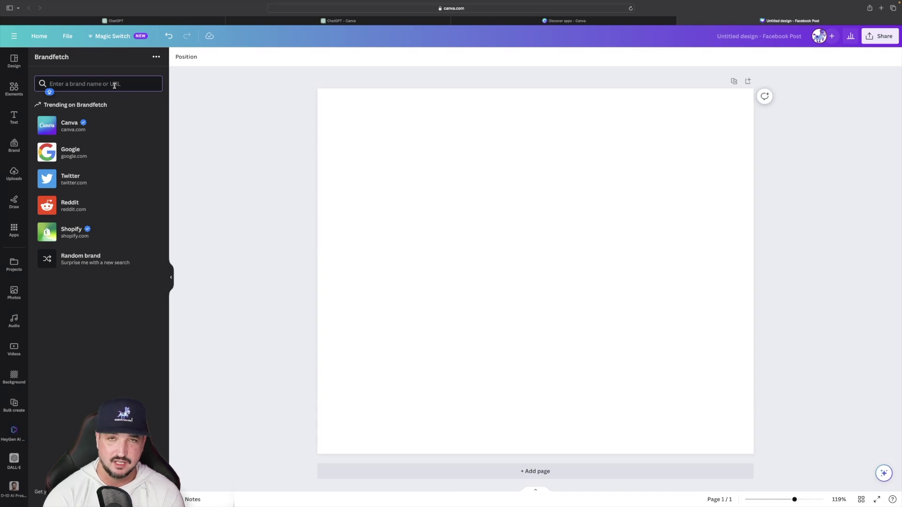
- Add the Lexus wordmark from a LEXUS search, enlarge it, and recolour it pink
{"action": "type", "text": "LEXUS"}
{"action": "left_click", "coordinate": [73, 124]}
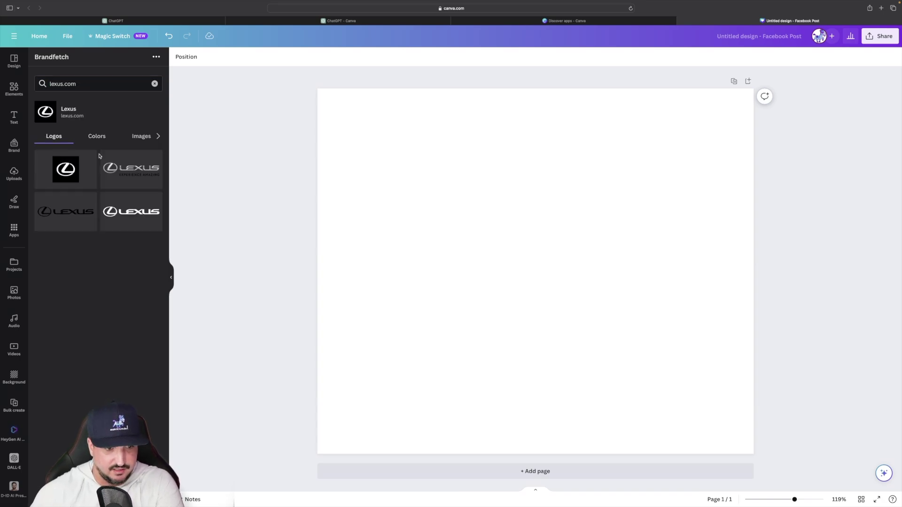
{"action": "left_click", "coordinate": [61, 211]}
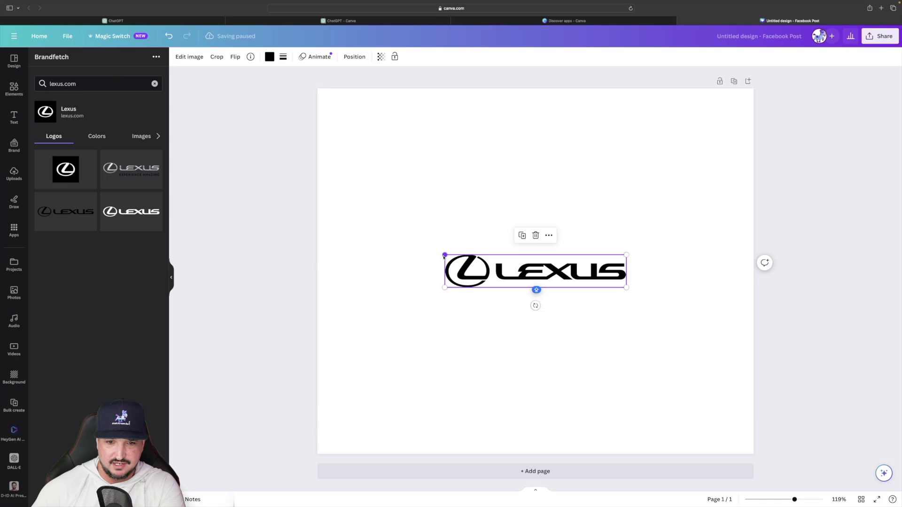
{"action": "left_click_drag", "start_coordinate": [445, 255], "coordinate": [368, 223]}
{"action": "left_click", "coordinate": [528, 166]}
{"action": "left_click", "coordinate": [524, 273]}
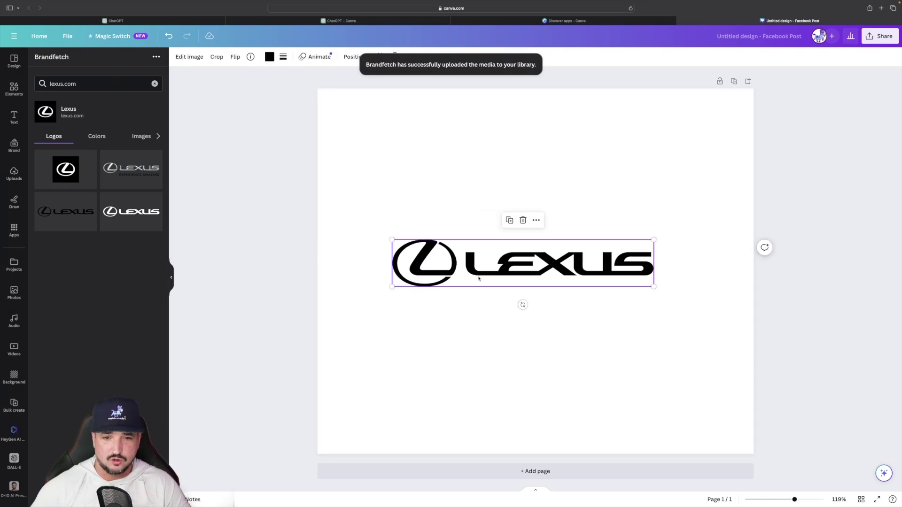
{"action": "left_click", "coordinate": [269, 56]}
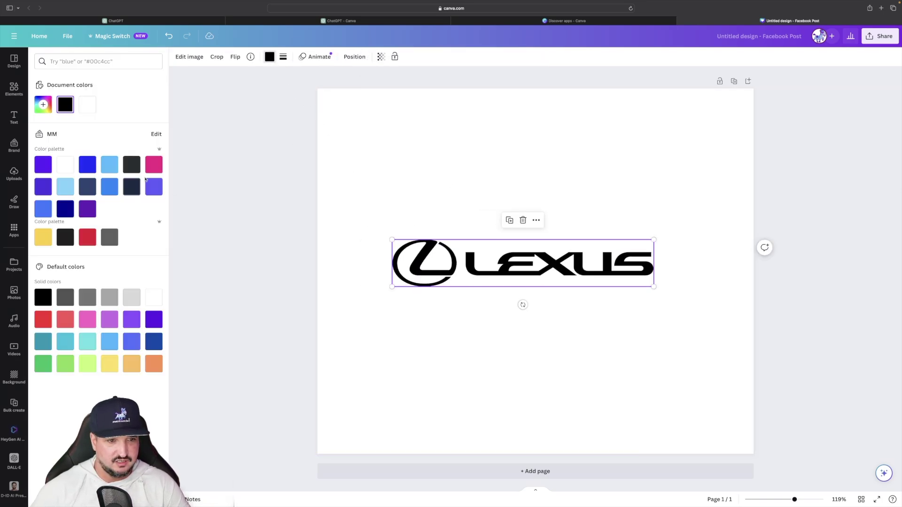
{"action": "left_click", "coordinate": [153, 165]}
{"action": "left_click", "coordinate": [382, 137]}
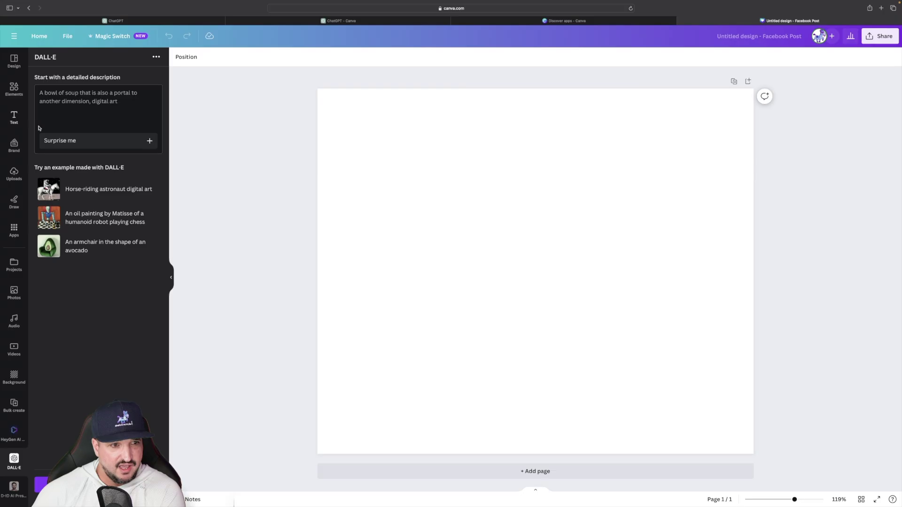
- Fill the DALL·E prompt with a random Starry Night fox description and generate the images
{"action": "left_click", "coordinate": [87, 102]}
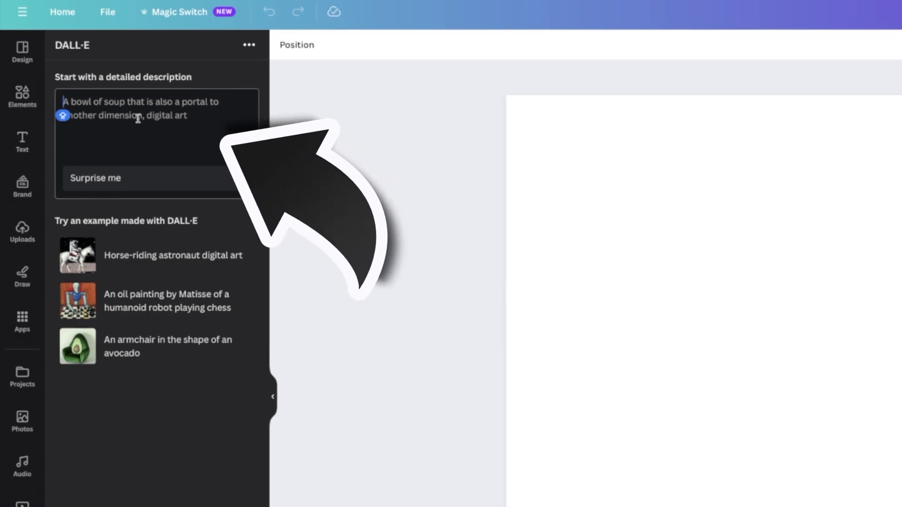
{"action": "left_click", "coordinate": [145, 218]}
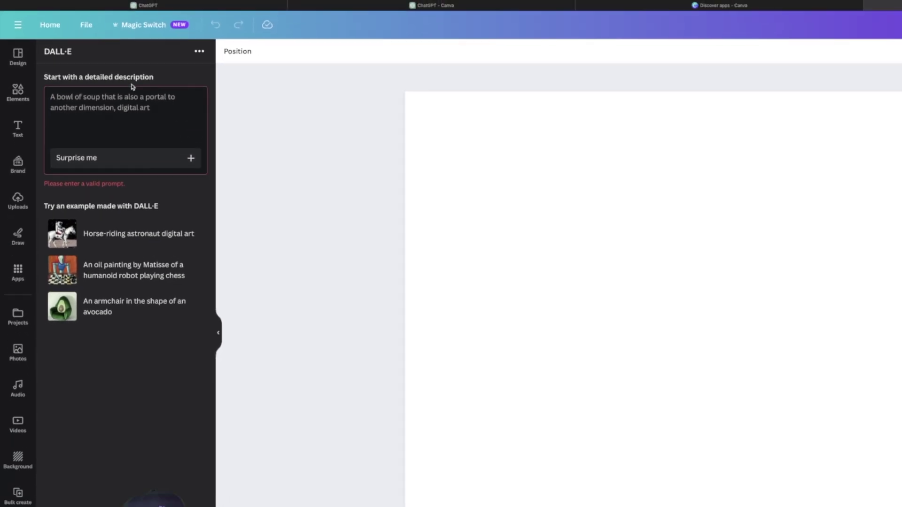
{"action": "left_click", "coordinate": [120, 97]}
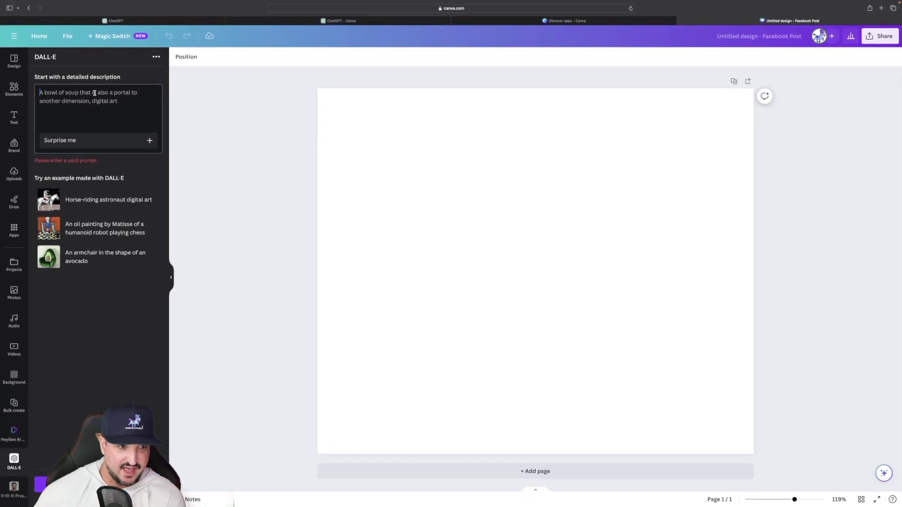
{"action": "left_click", "coordinate": [123, 141]}
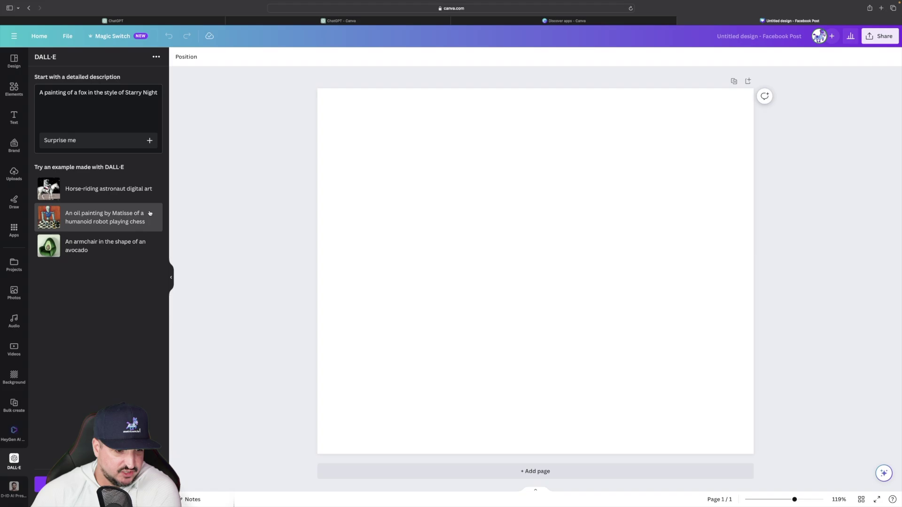
{"action": "left_click", "coordinate": [98, 485]}
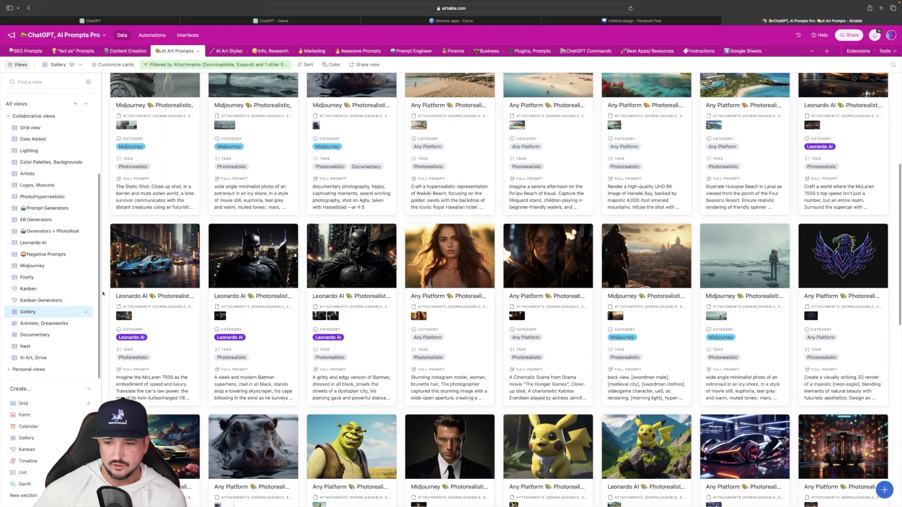
{"action": "scroll", "coordinate": [108, 292], "scroll_direction": "down", "scroll_amount": 10}
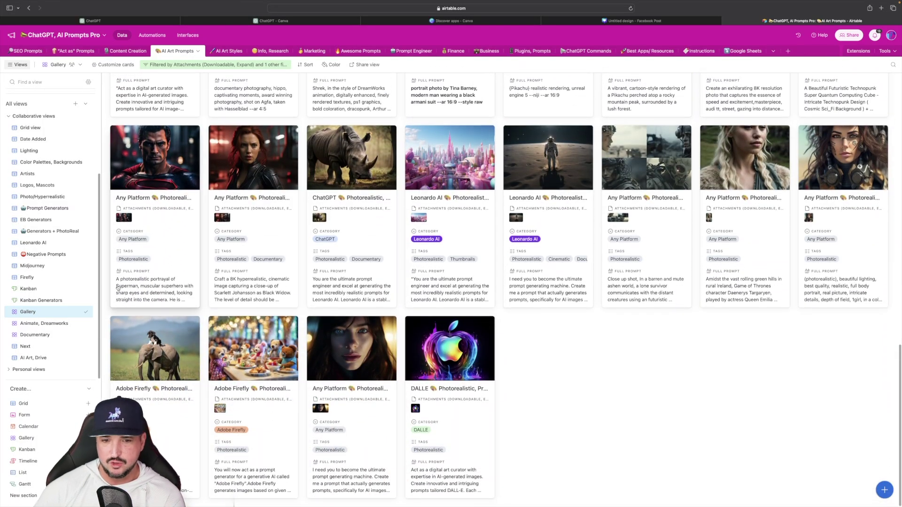
{"action": "scroll", "coordinate": [118, 288], "scroll_direction": "up", "scroll_amount": 10}
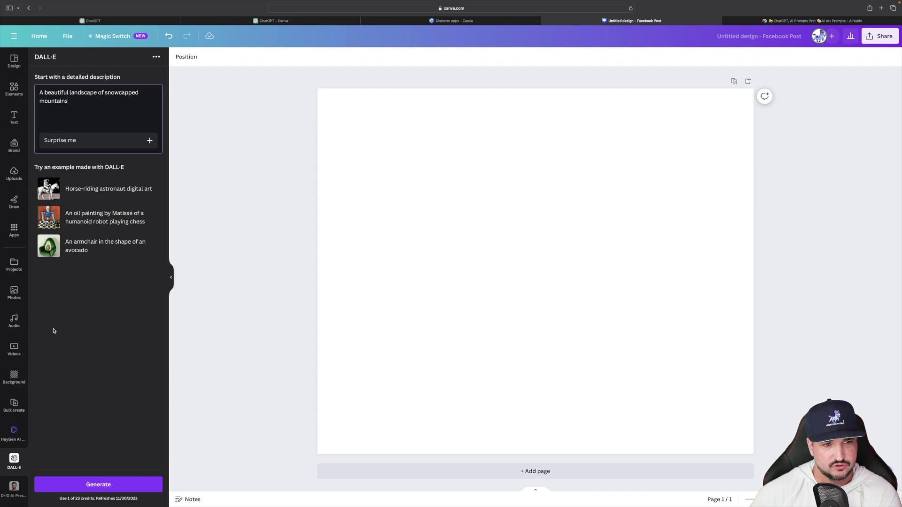
- Generate the snowcapped mountains landscape image with DALL·E
{"action": "left_click", "coordinate": [98, 484]}
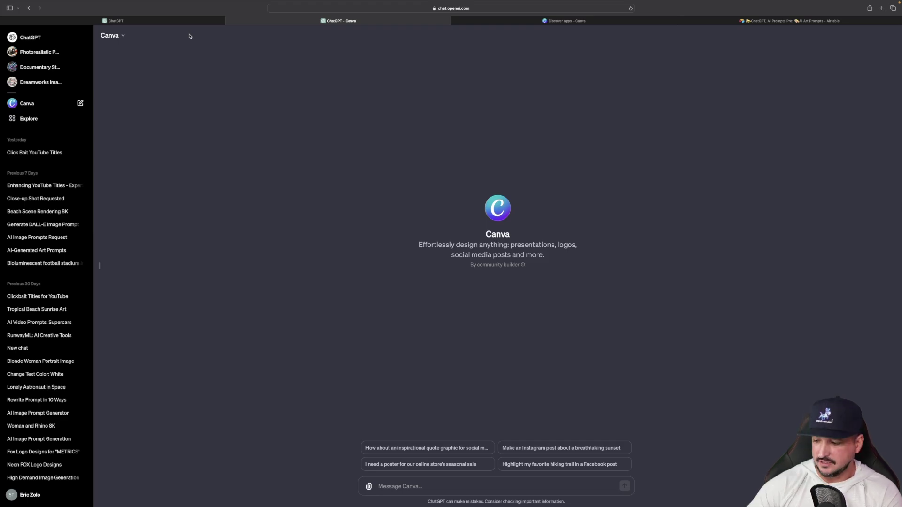
{"action": "left_click", "coordinate": [26, 119]}
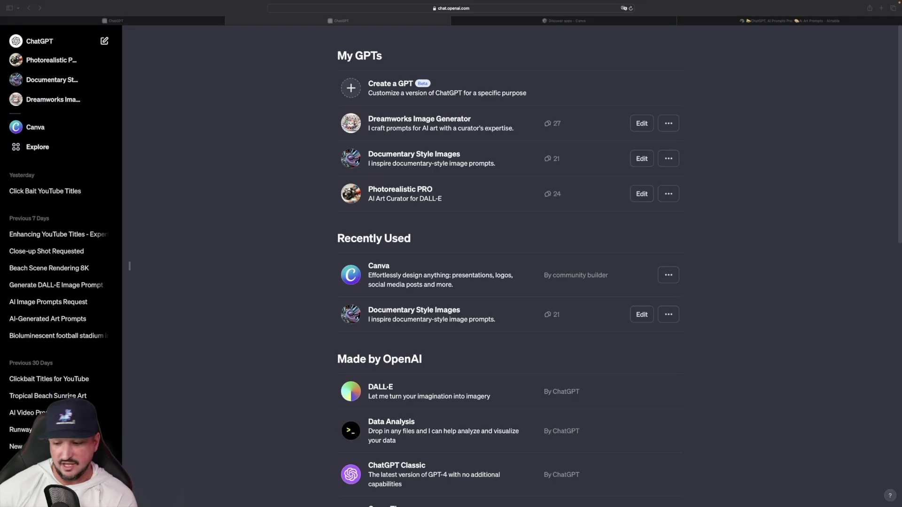
{"action": "scroll", "coordinate": [243, 125], "scroll_direction": "down", "scroll_amount": 1}
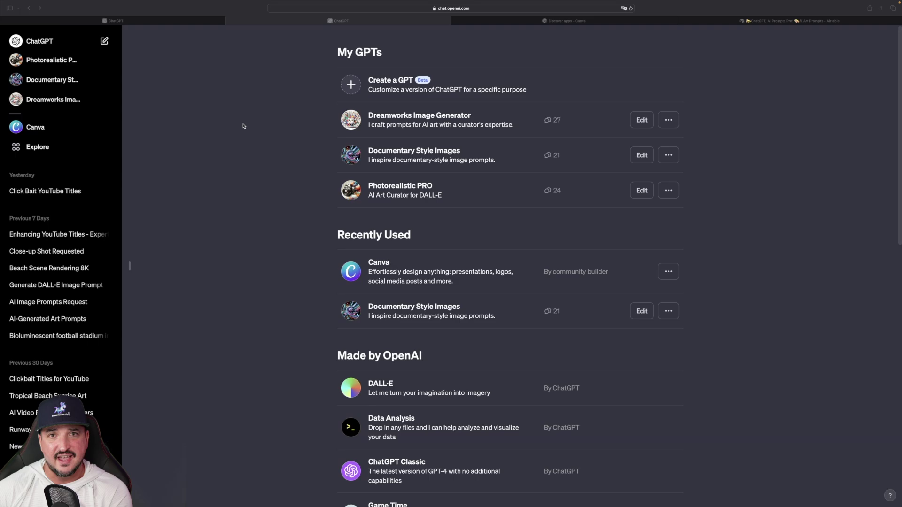
{"action": "scroll", "coordinate": [255, 173], "scroll_direction": "down", "scroll_amount": 5}
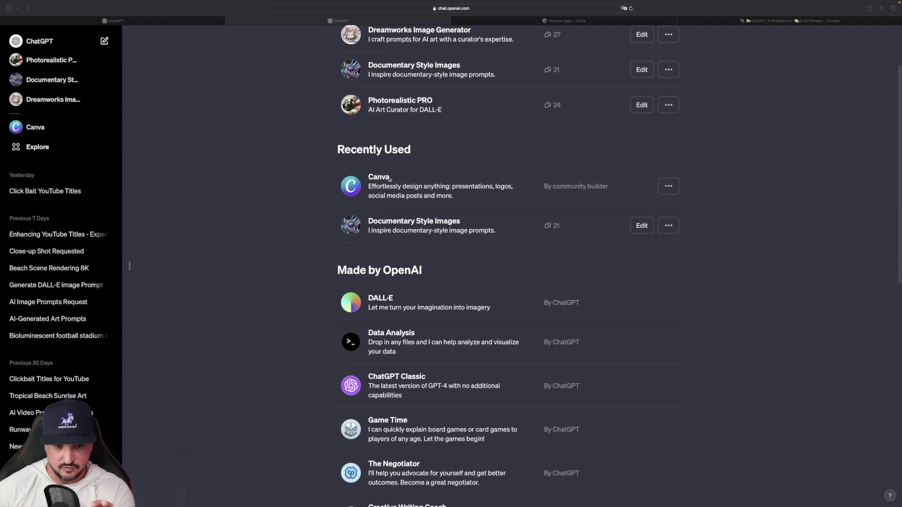
{"action": "scroll", "coordinate": [286, 303], "scroll_direction": "down", "scroll_amount": 7}
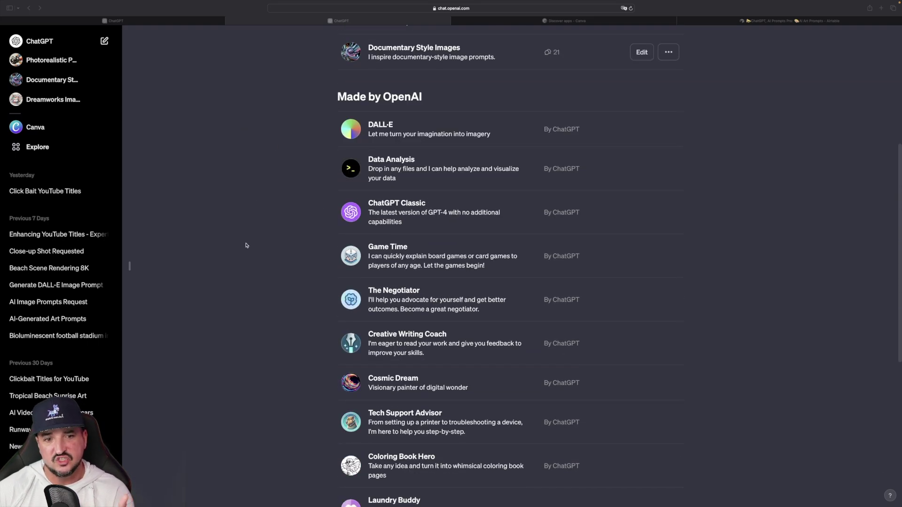
{"action": "scroll", "coordinate": [254, 190], "scroll_direction": "up", "scroll_amount": 12}
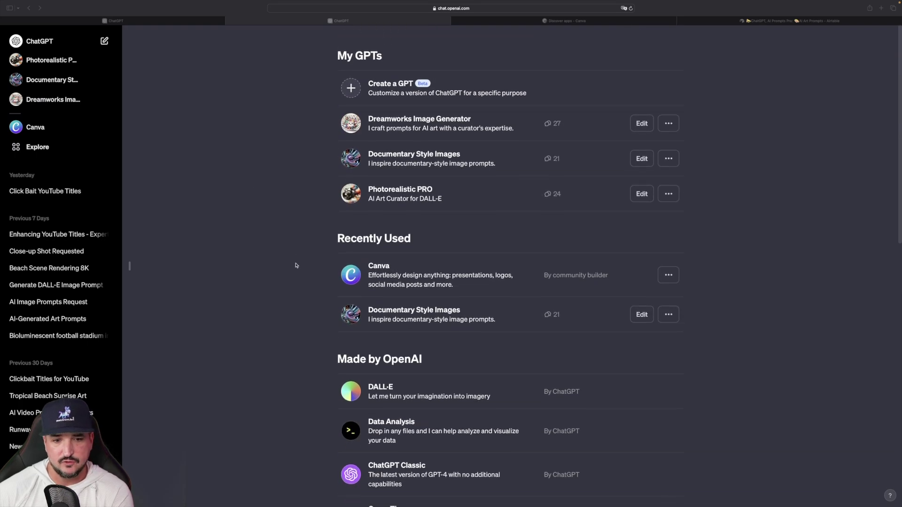
{"action": "left_click", "coordinate": [379, 274]}
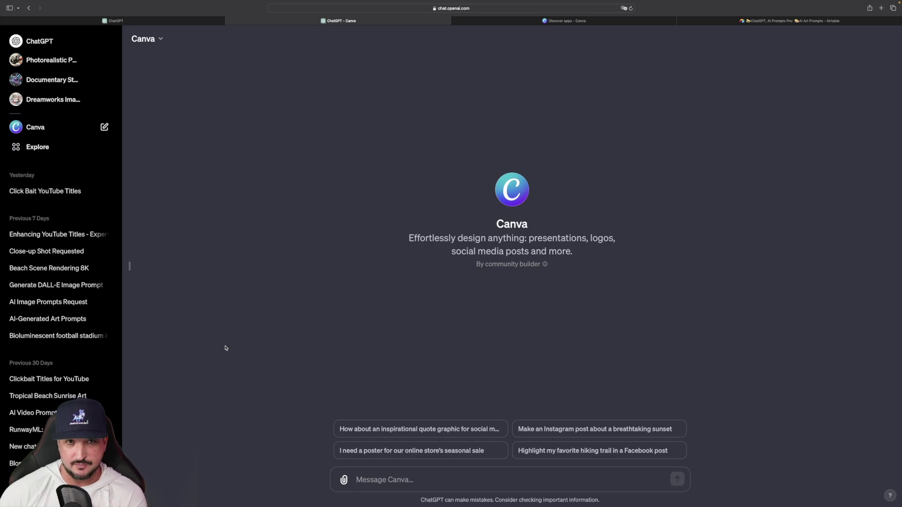
- Request sunset Instagram posts with 'A positive message.', allow Canva access, and open Option 1
{"action": "left_click", "coordinate": [570, 430]}
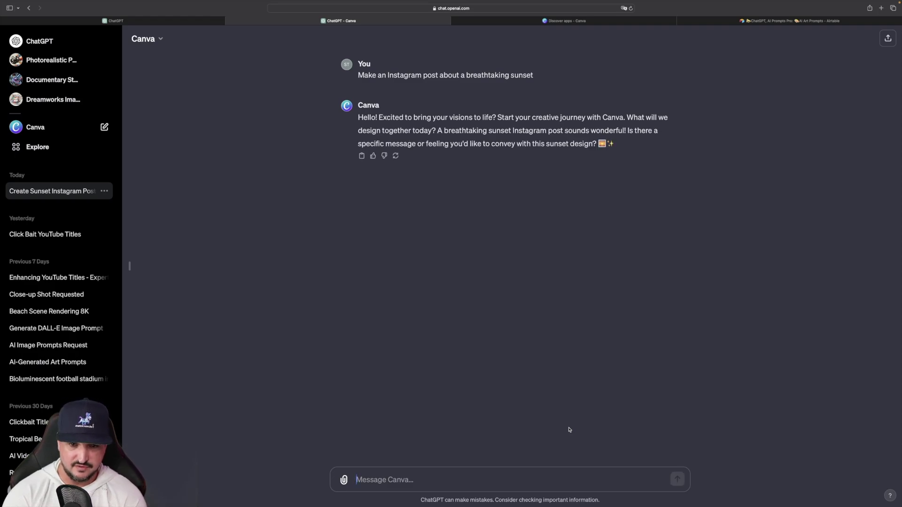
{"action": "type", "text": "A positive message."}
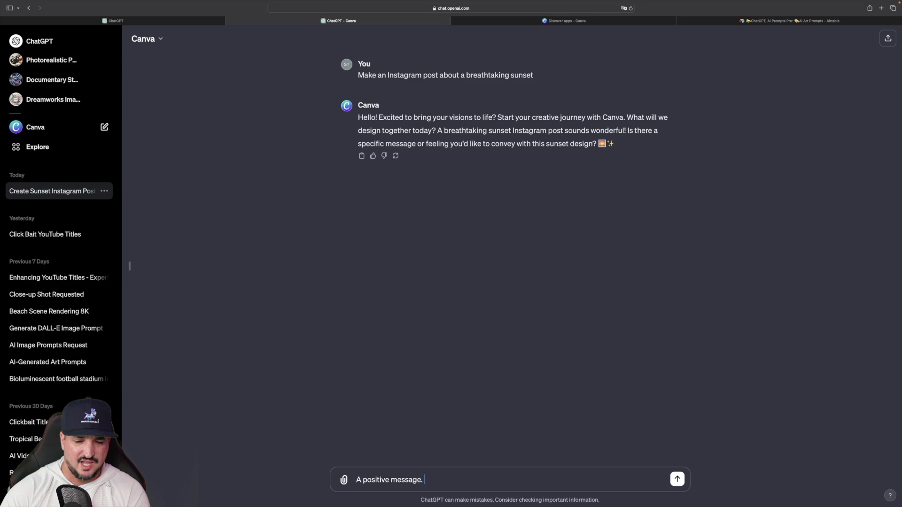
{"action": "left_click", "coordinate": [678, 480]}
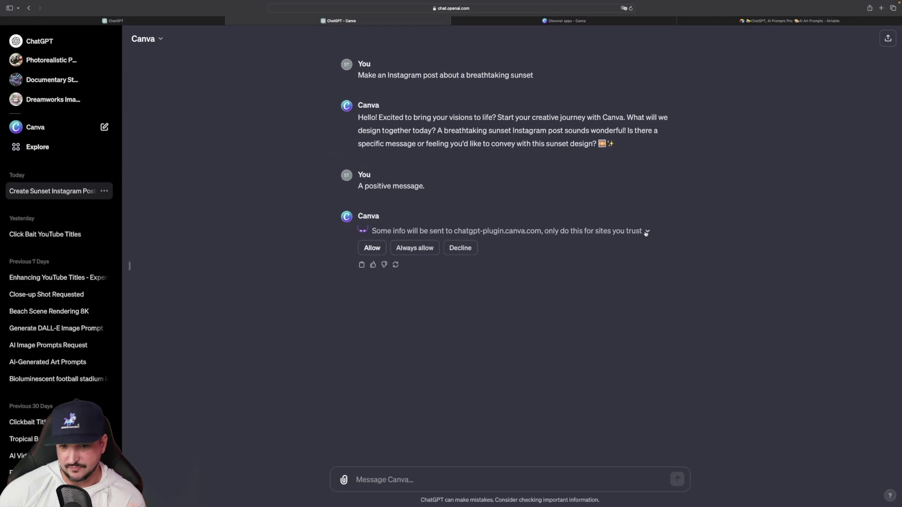
{"action": "left_click", "coordinate": [385, 253]}
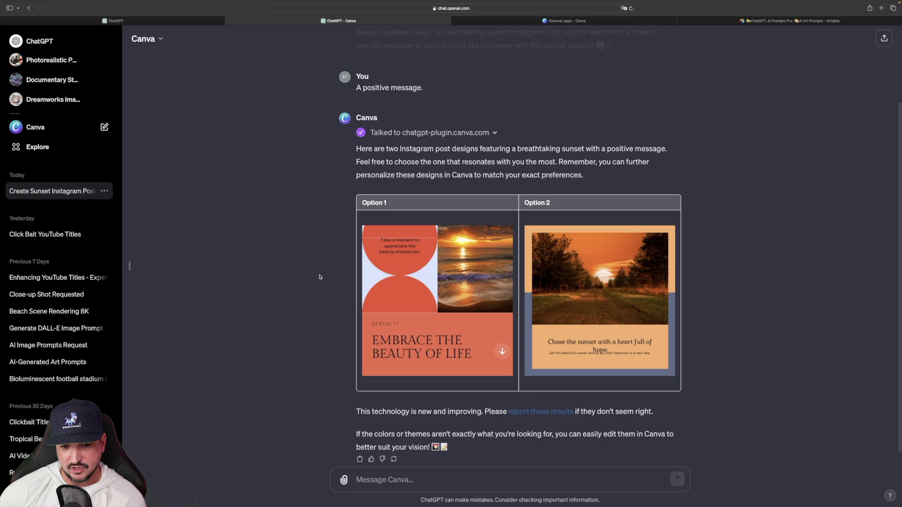
{"action": "left_click", "coordinate": [410, 284]}
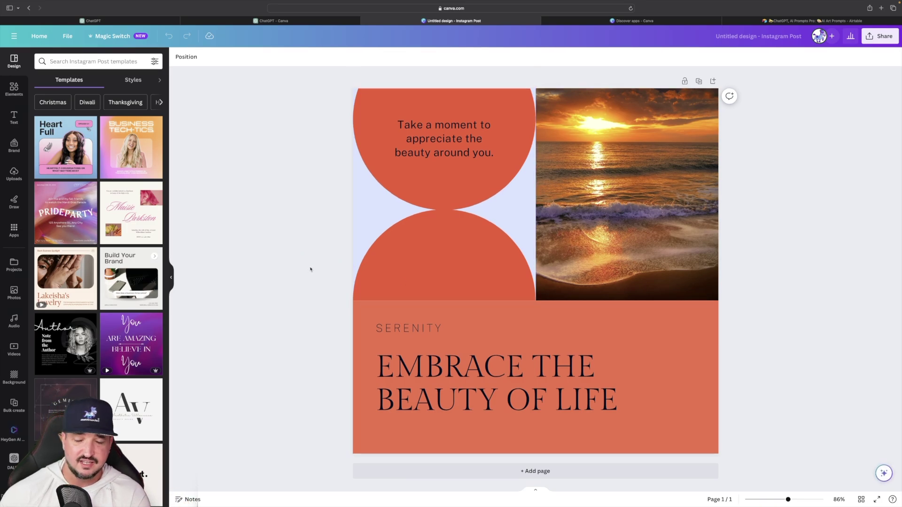
- Start editing the 'EMBRACE THE BEAUTY OF LIFE' headline text on the sunset post
{"action": "left_click", "coordinate": [498, 372]}
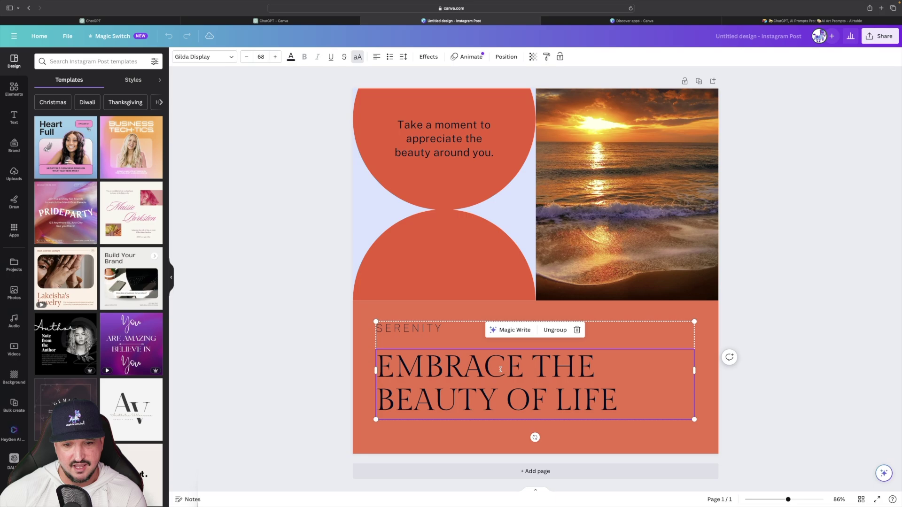
{"action": "double_click", "coordinate": [498, 371]}
{"action": "left_click", "coordinate": [498, 371]}
{"action": "left_click", "coordinate": [552, 371]}
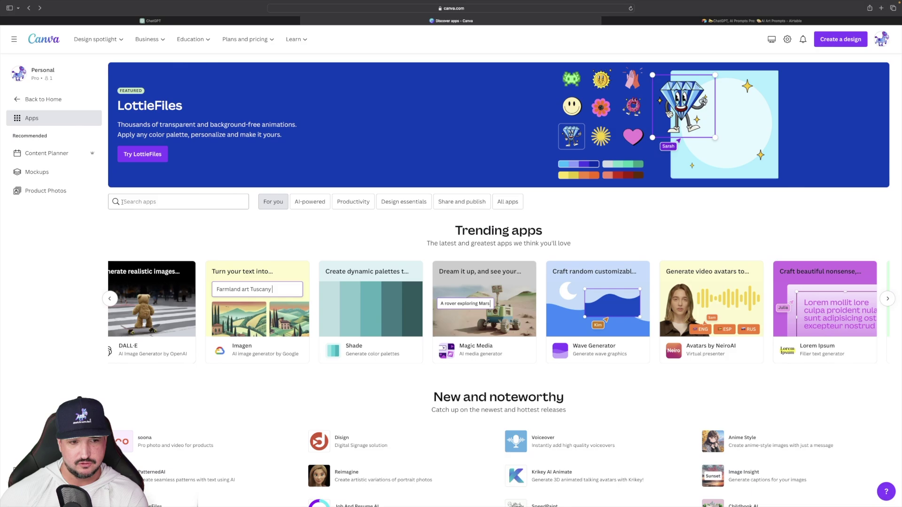
- Find the Enhancer app by searching 'enhan' and open it in a new Facebook Post design
{"action": "left_click", "coordinate": [160, 202]}
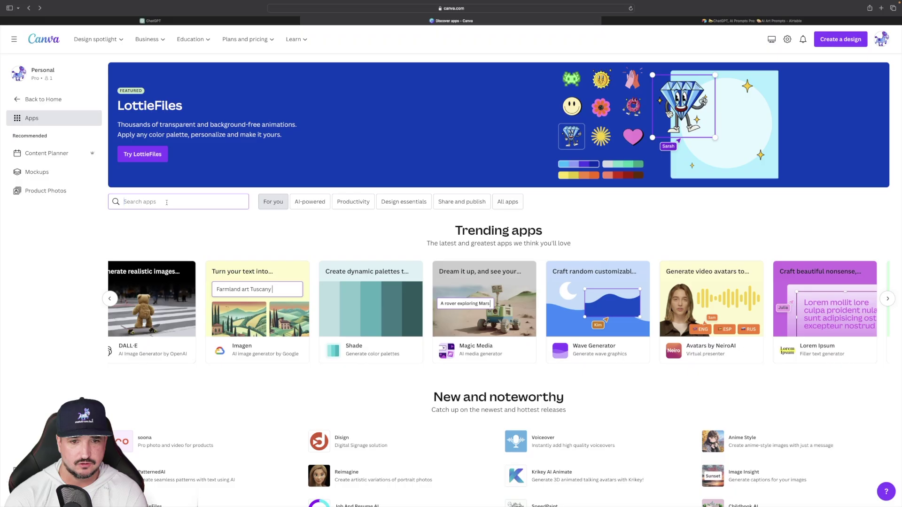
{"action": "type", "text": "enhancer"}
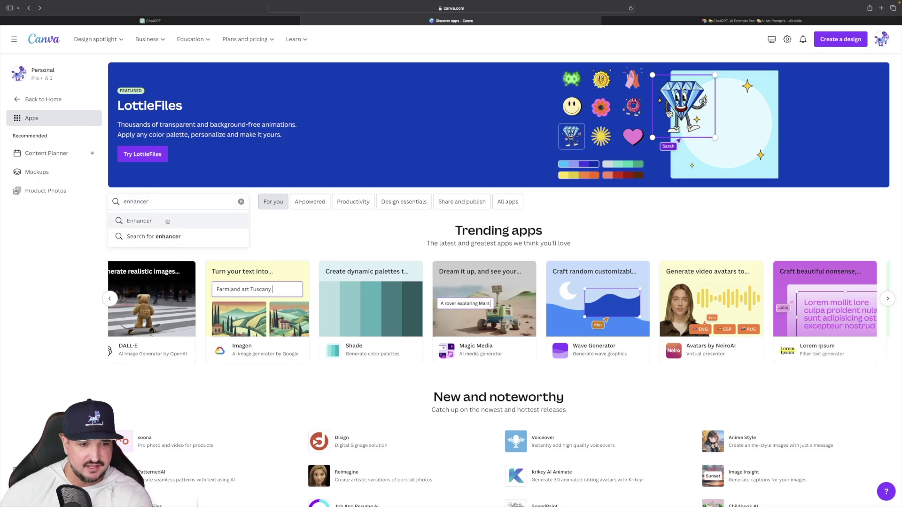
{"action": "left_click", "coordinate": [144, 222]}
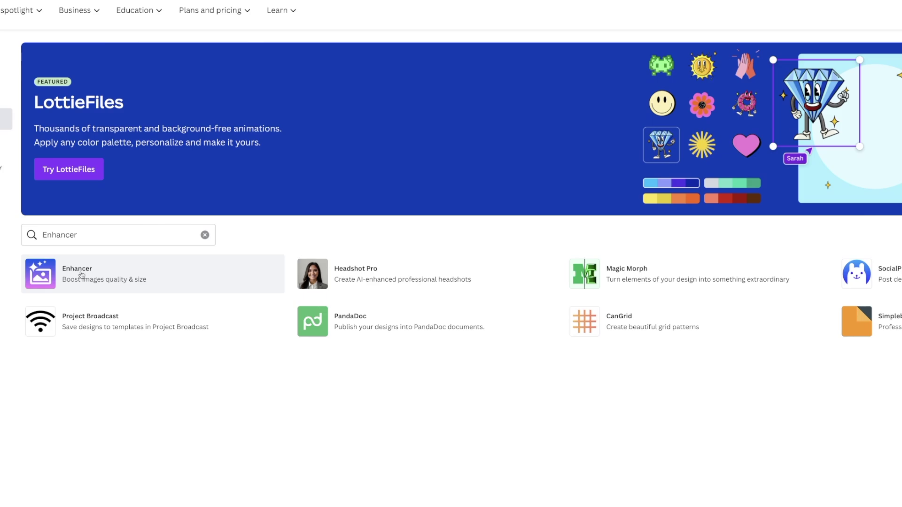
{"action": "left_click", "coordinate": [107, 276]}
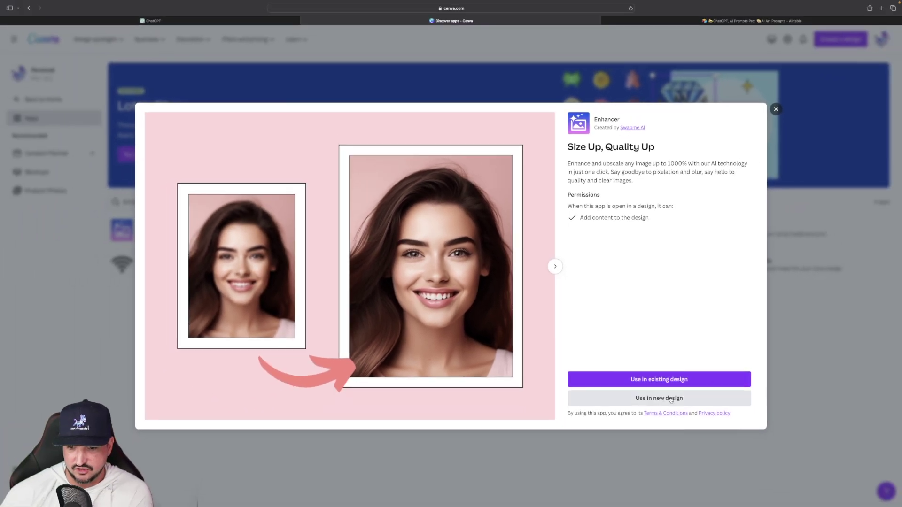
{"action": "left_click", "coordinate": [747, 476]}
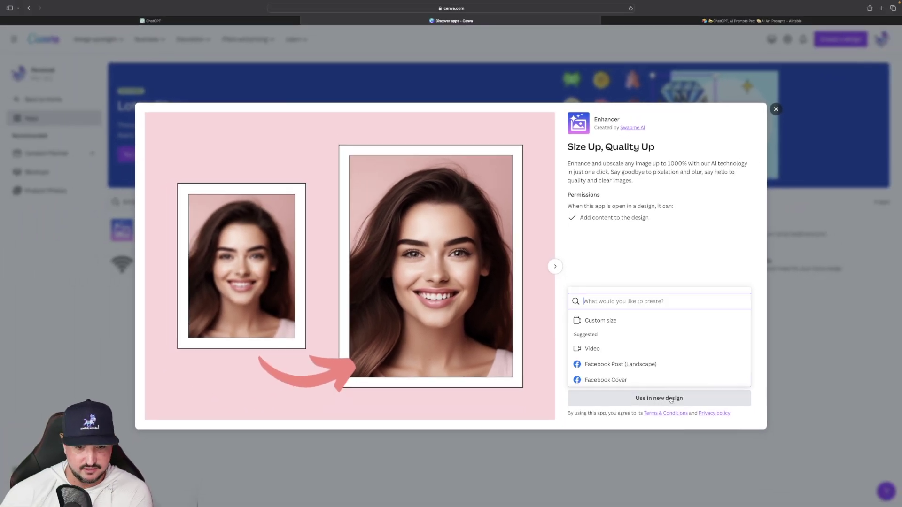
{"action": "left_click", "coordinate": [620, 365]}
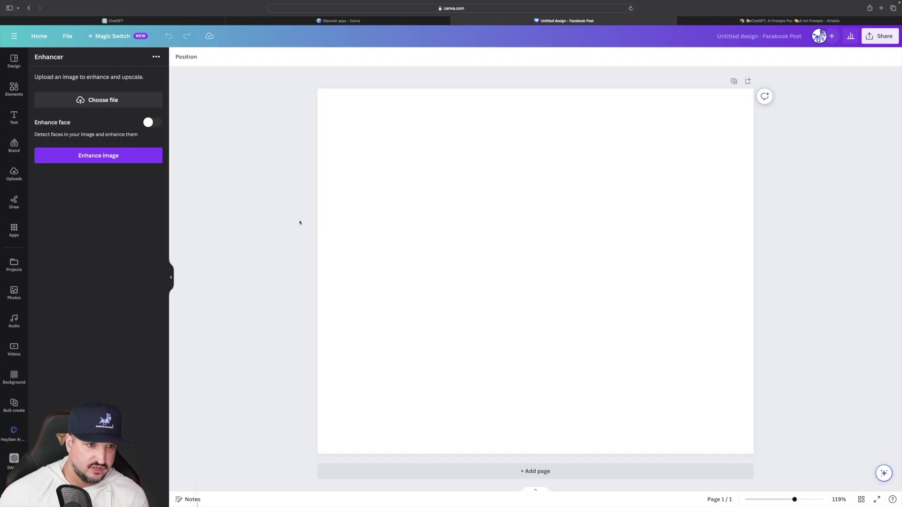
- Upload the green-screen screenshot to Enhancer, turn on Enhance face, and start enhancing
{"action": "left_click", "coordinate": [114, 104]}
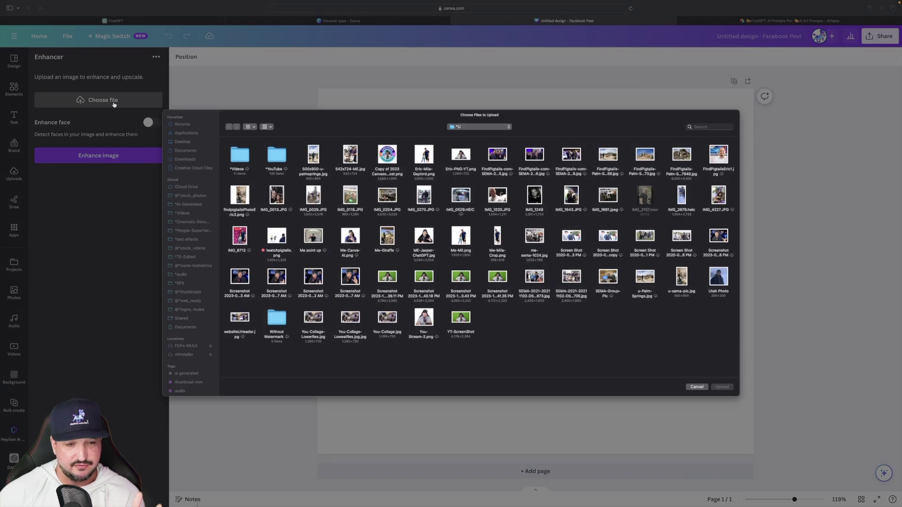
{"action": "left_click", "coordinate": [461, 279]}
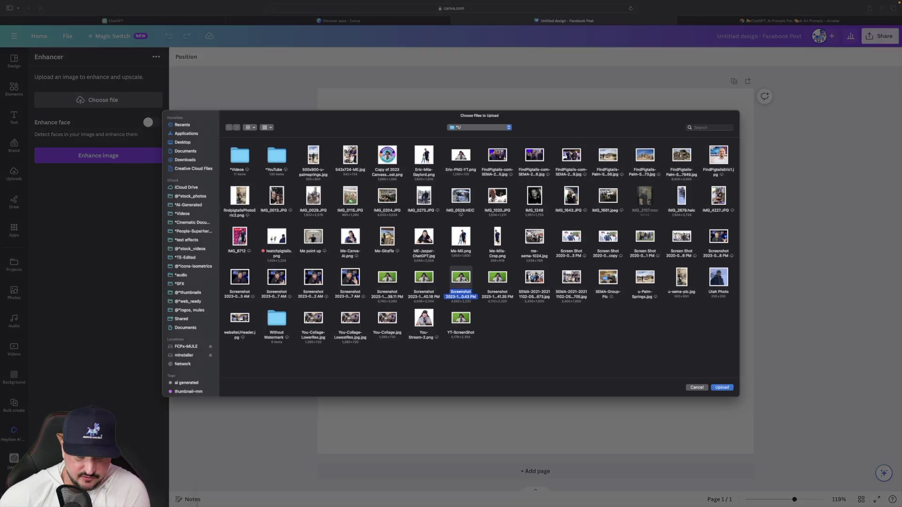
{"action": "left_click", "coordinate": [722, 387]}
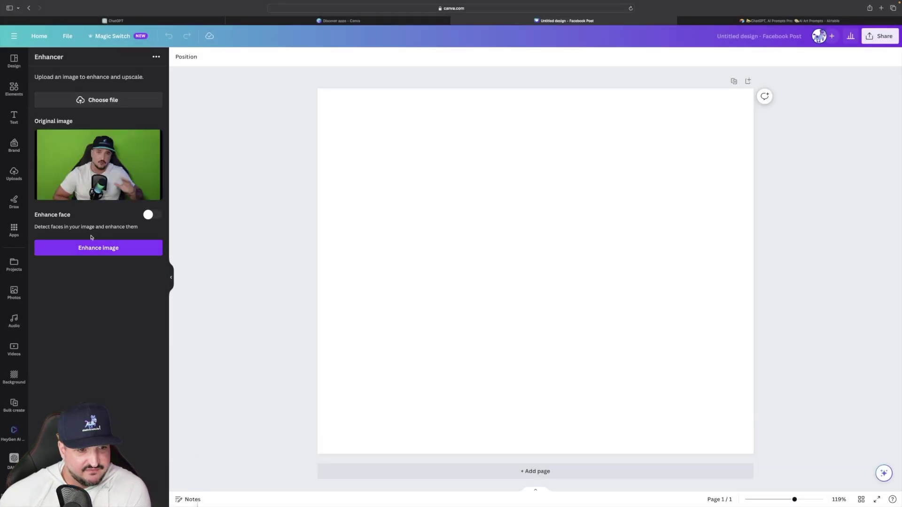
{"action": "left_click", "coordinate": [148, 216]}
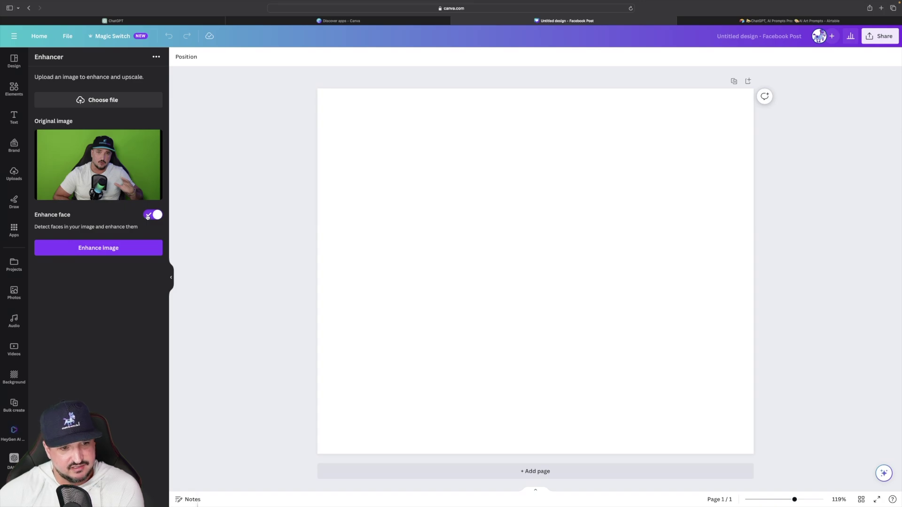
{"action": "left_click", "coordinate": [106, 248]}
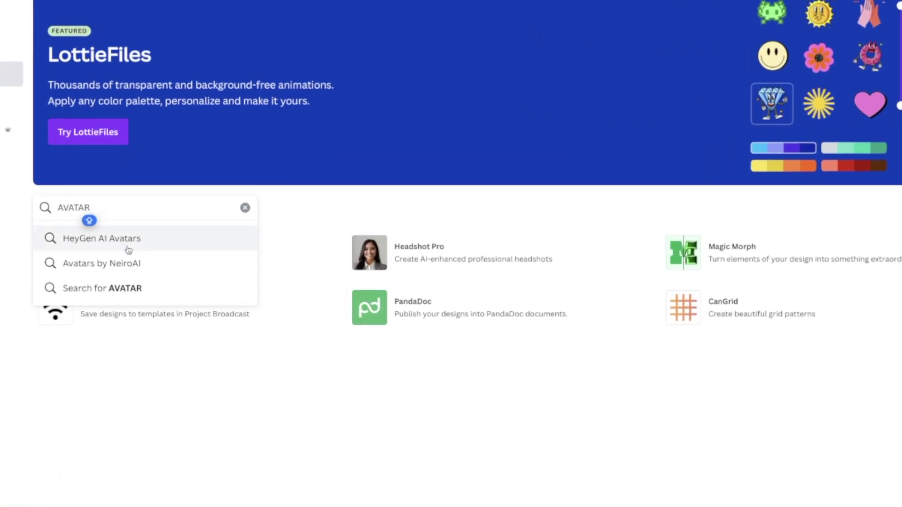
- Search 'AVATAR' apps and open Avatars by NeiroAI in a new Facebook Post (Landscape) design
{"action": "key", "text": "Return"}
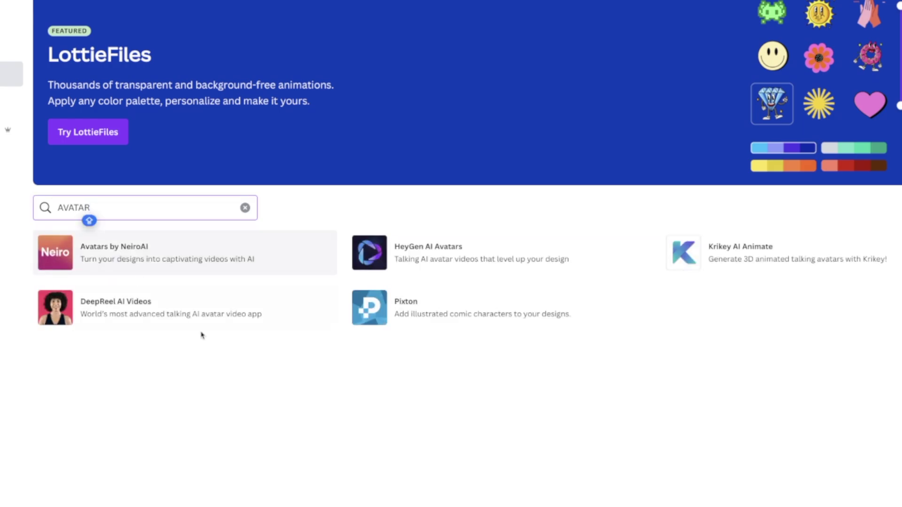
{"action": "left_click", "coordinate": [137, 251]}
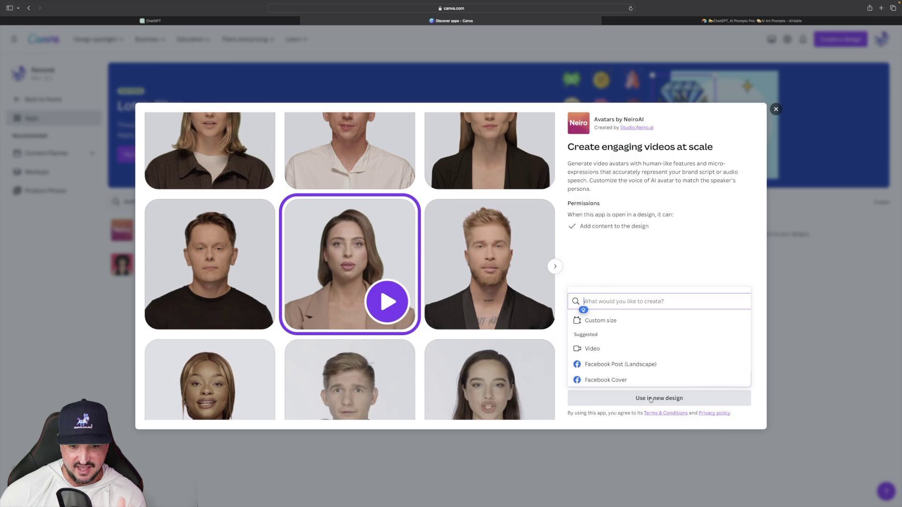
{"action": "left_click", "coordinate": [627, 366]}
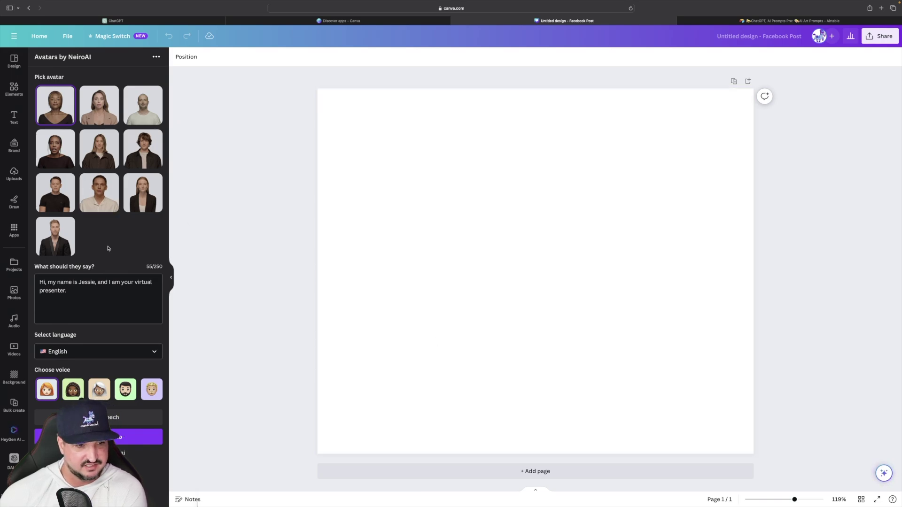
- Choose the tan-blazer avatar, select the script, and play the generated video on the page
{"action": "left_click", "coordinate": [89, 101]}
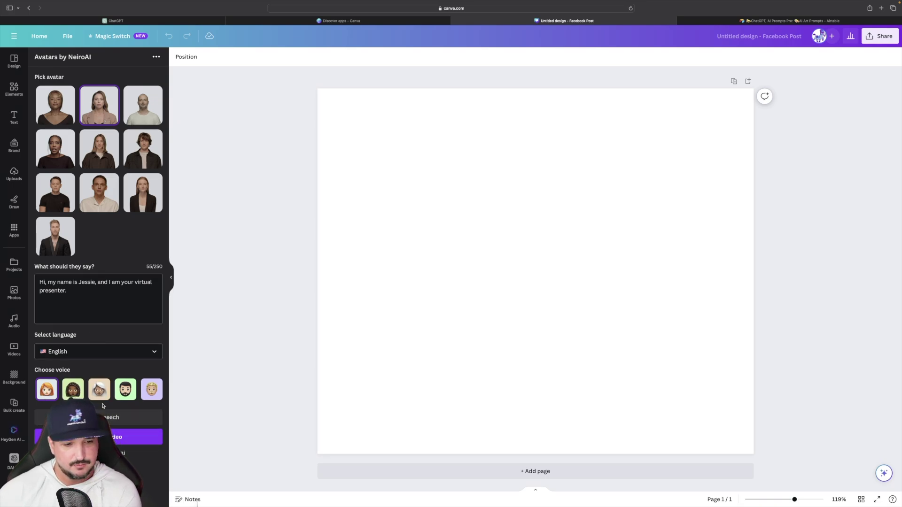
{"action": "left_click_drag", "start_coordinate": [85, 292], "coordinate": [39, 281]}
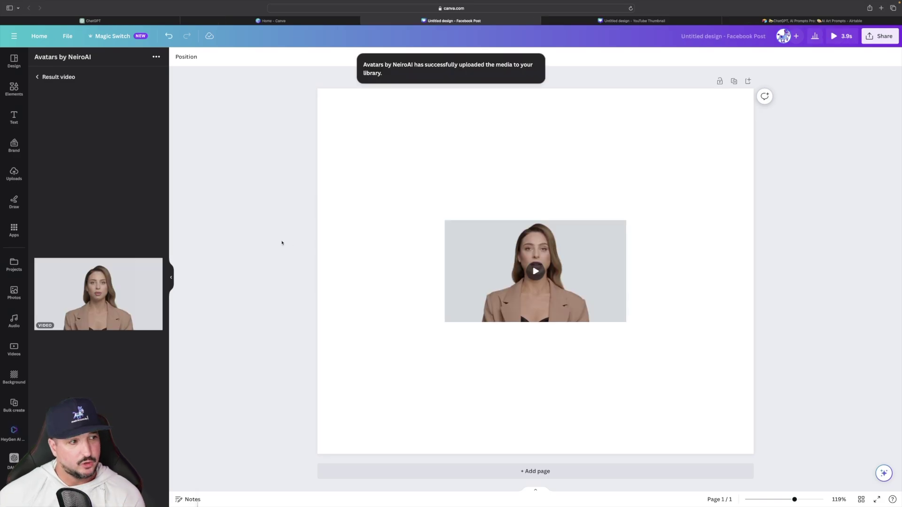
{"action": "left_click", "coordinate": [535, 272]}
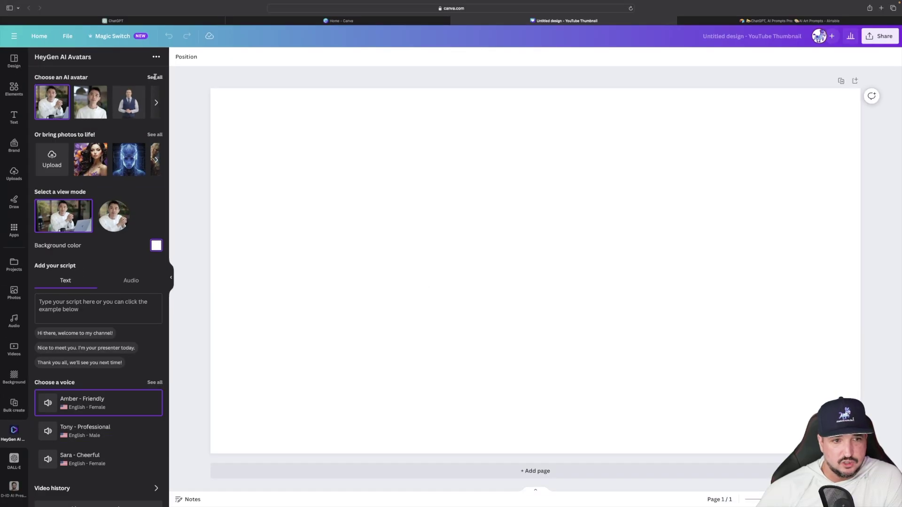
- Browse the full HeyGen avatar grid, then open the 'Bring photos to life' photo gallery
{"action": "left_click", "coordinate": [174, 58]}
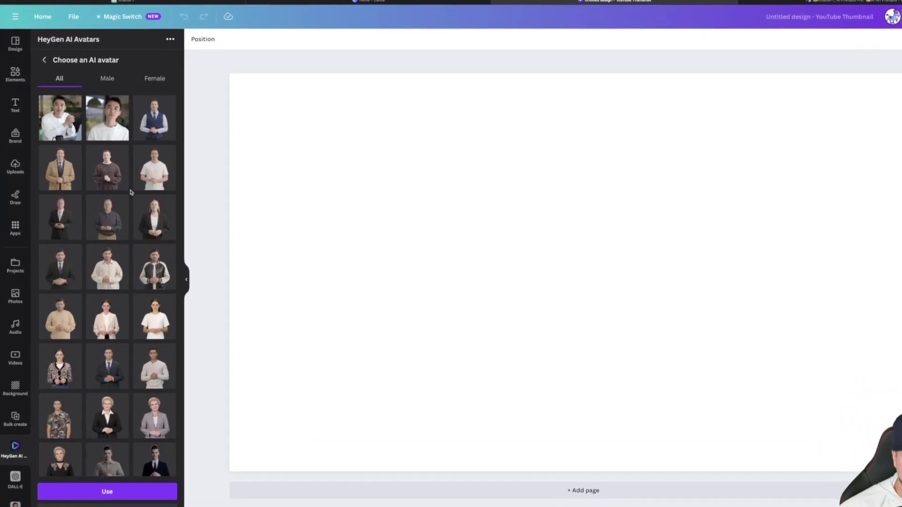
{"action": "scroll", "coordinate": [122, 202], "scroll_direction": "down", "scroll_amount": 10}
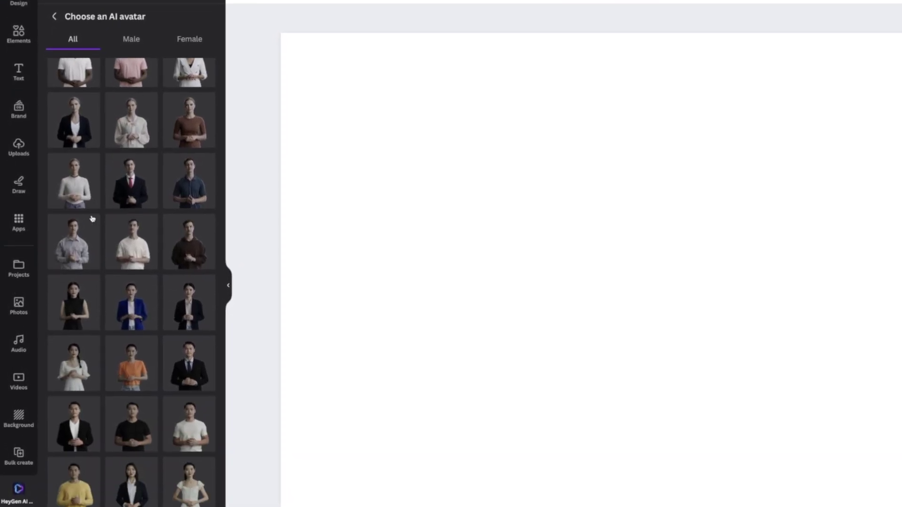
{"action": "scroll", "coordinate": [94, 221], "scroll_direction": "down", "scroll_amount": 8}
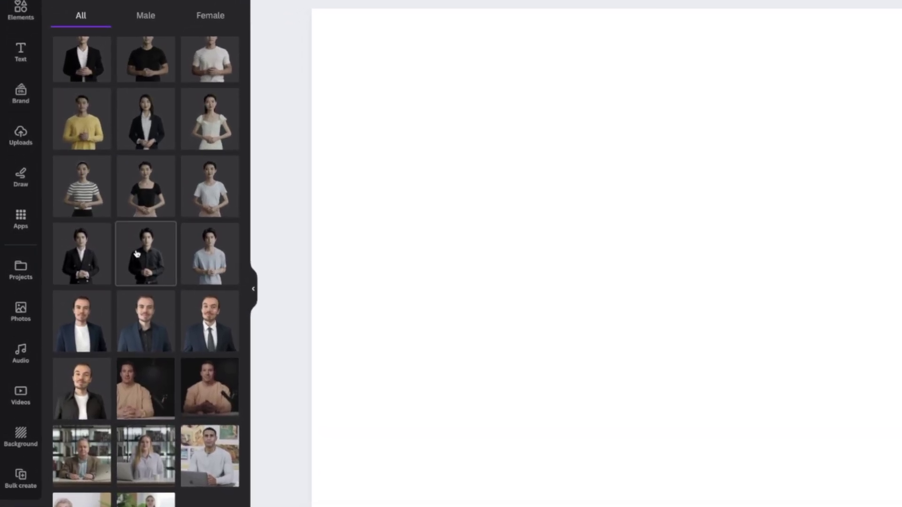
{"action": "scroll", "coordinate": [124, 260], "scroll_direction": "up", "scroll_amount": 5}
{"action": "scroll", "coordinate": [145, 251], "scroll_direction": "up", "scroll_amount": 10}
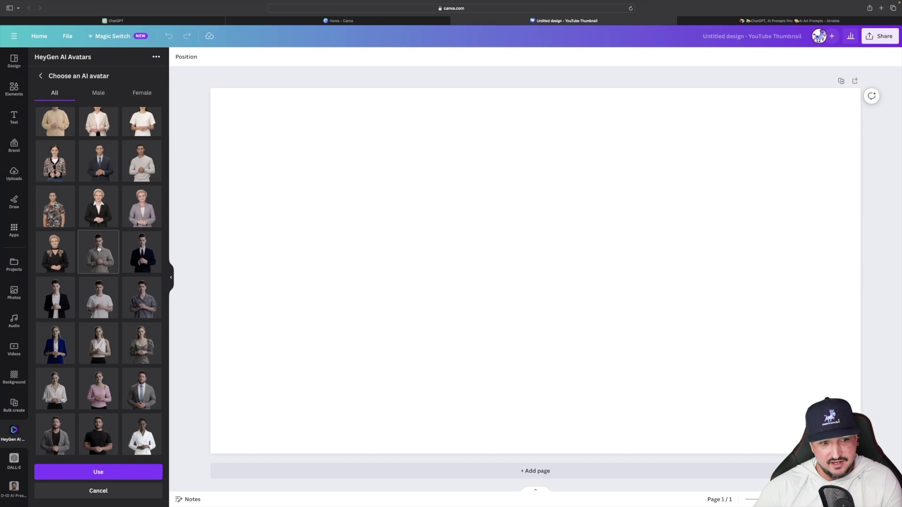
{"action": "scroll", "coordinate": [98, 249], "scroll_direction": "up", "scroll_amount": 2}
{"action": "scroll", "coordinate": [98, 251], "scroll_direction": "down", "scroll_amount": 8}
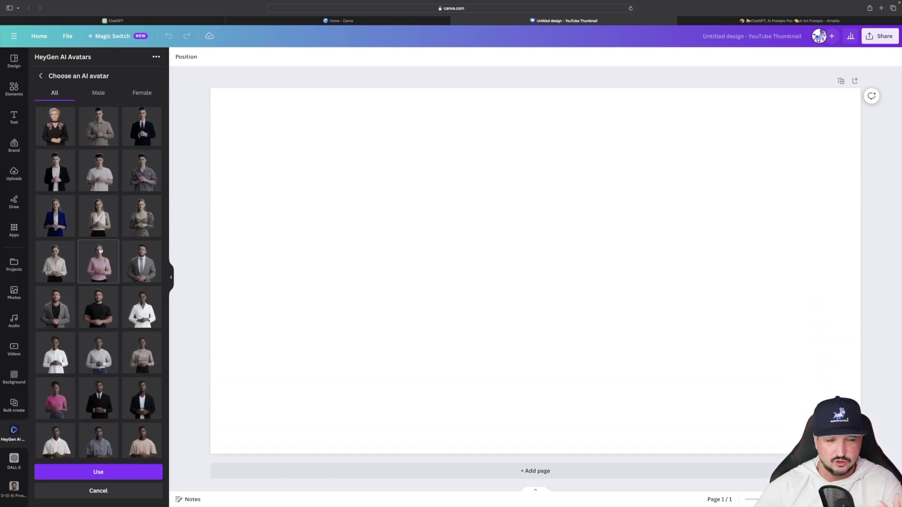
{"action": "left_click", "coordinate": [41, 76]}
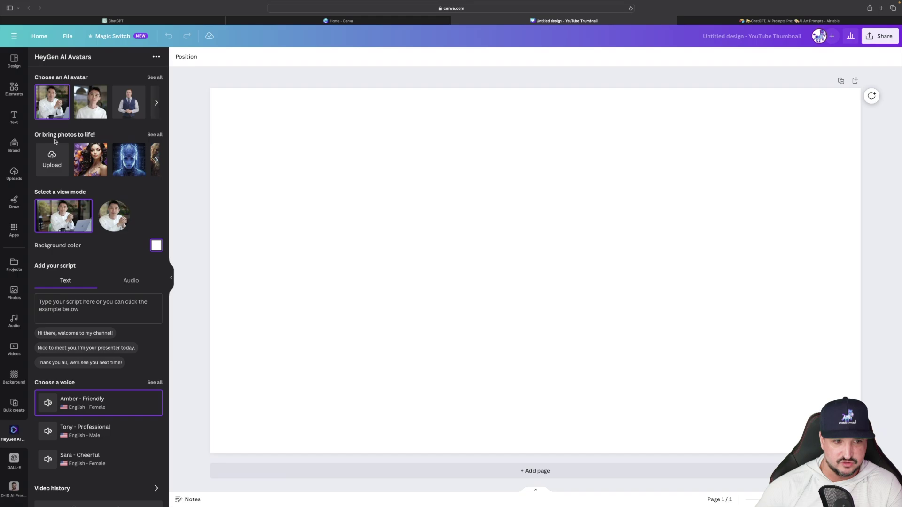
{"action": "left_click", "coordinate": [153, 135]}
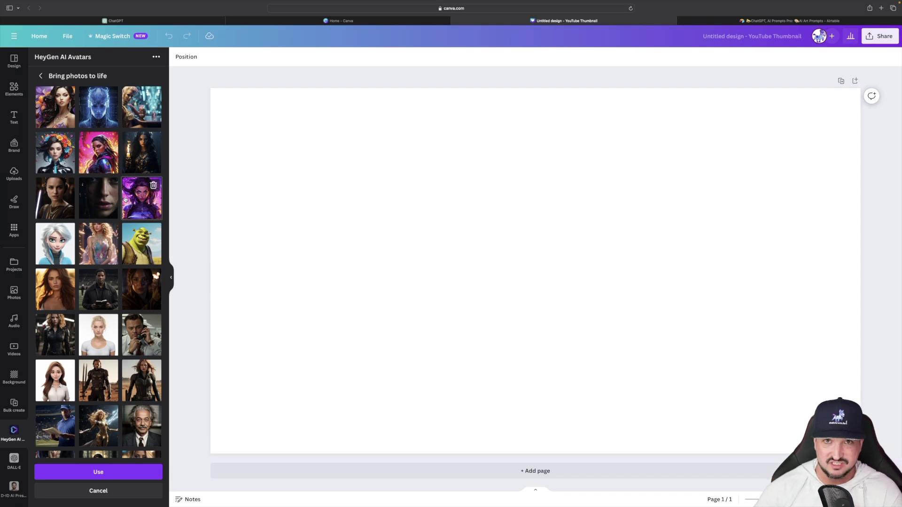
- Upload the blonde woman's portrait as HeyGen's talking photo
{"action": "left_click", "coordinate": [41, 75]}
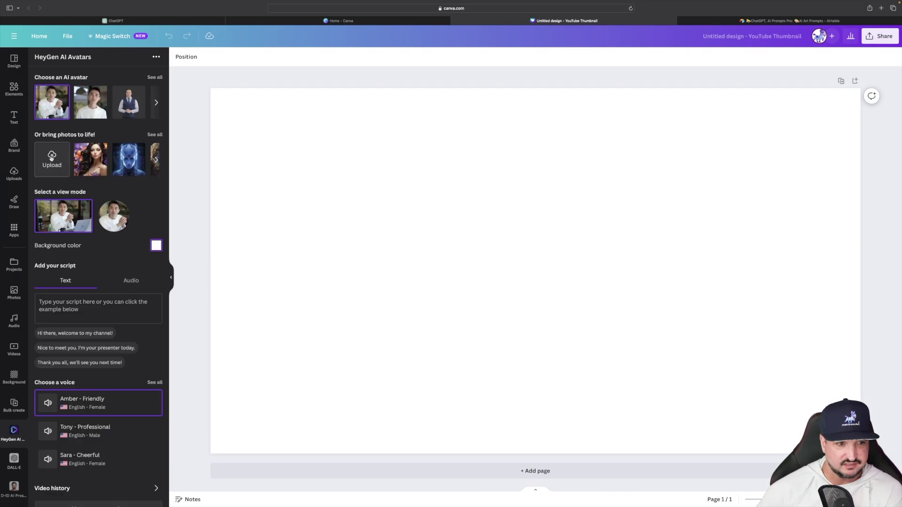
{"action": "left_click", "coordinate": [52, 158]}
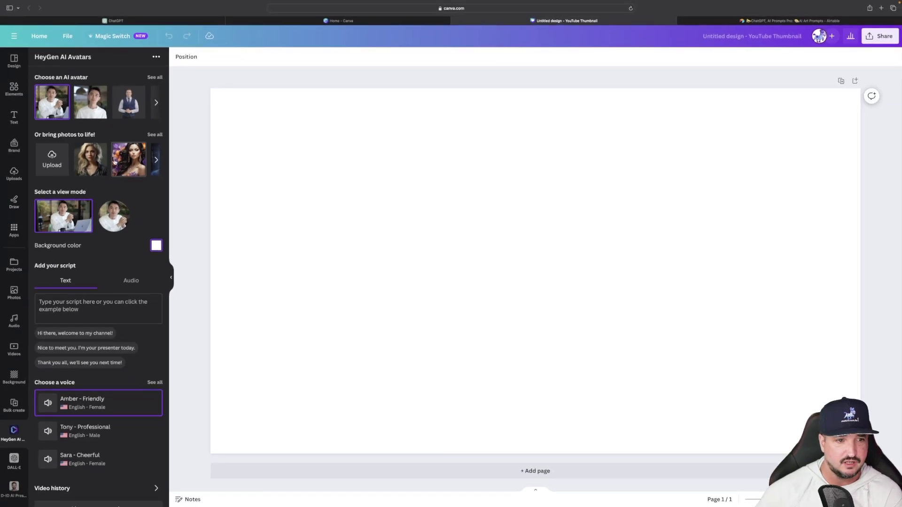
{"action": "left_click", "coordinate": [152, 184]}
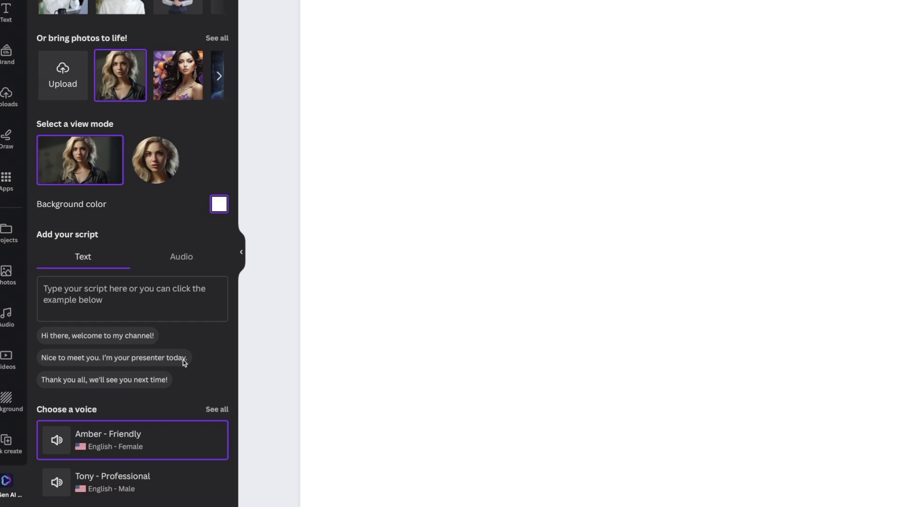
- Use the Sara - Cheerful voice, preview the 'Use these Seven Awesome apps in Canva.' script, and generate
{"action": "scroll", "coordinate": [184, 362], "scroll_direction": "down", "scroll_amount": 3}
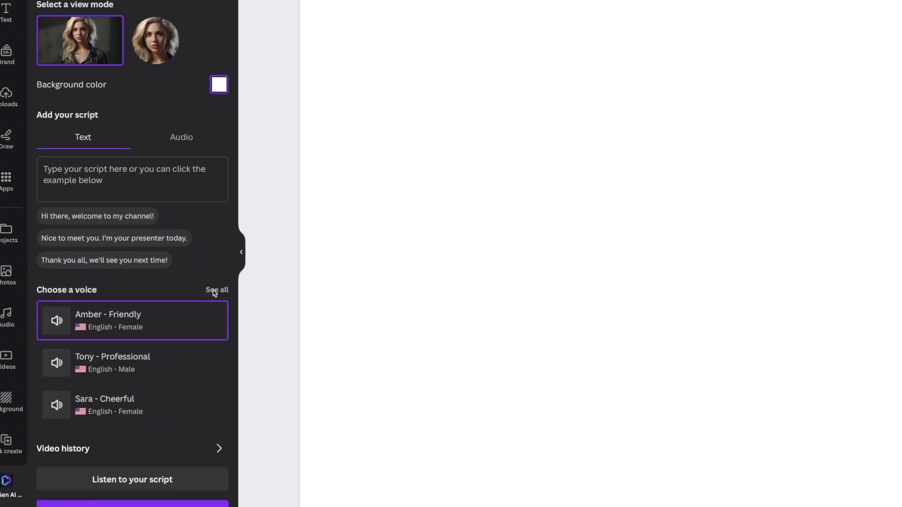
{"action": "left_click", "coordinate": [216, 290]}
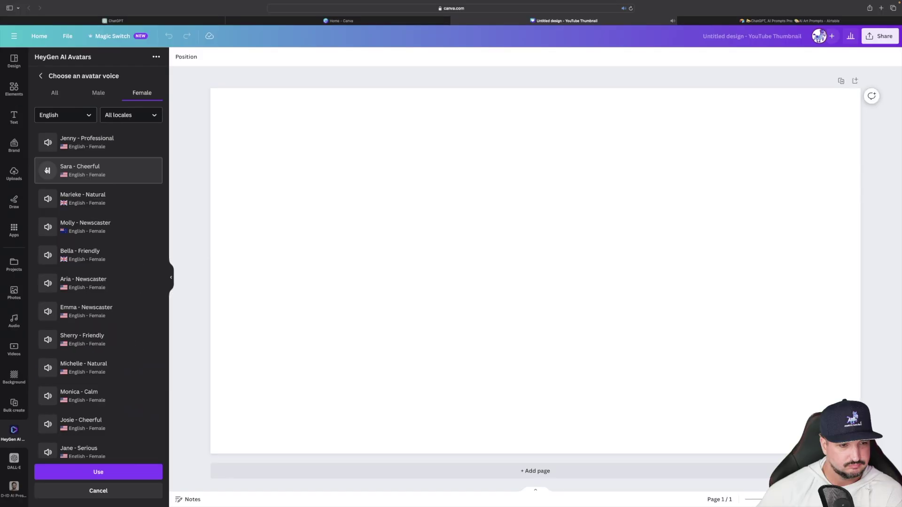
{"action": "left_click", "coordinate": [48, 170]}
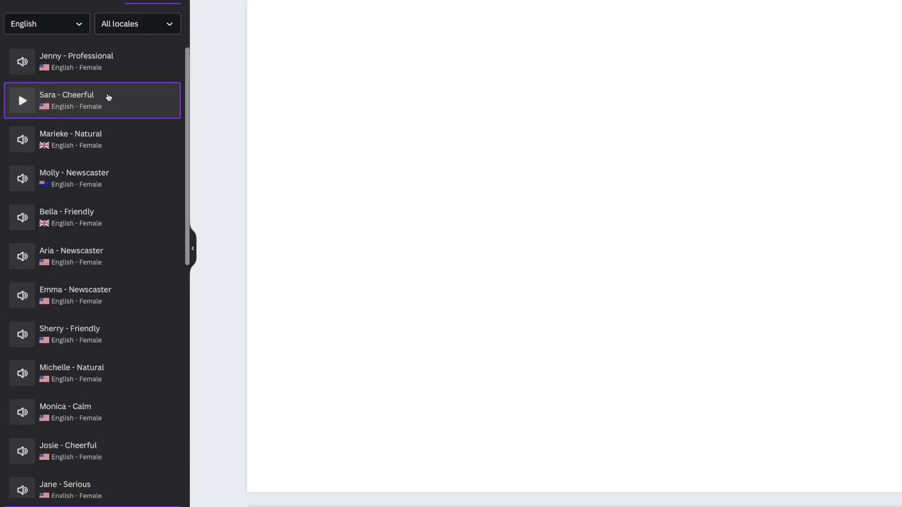
{"action": "left_click", "coordinate": [98, 471]}
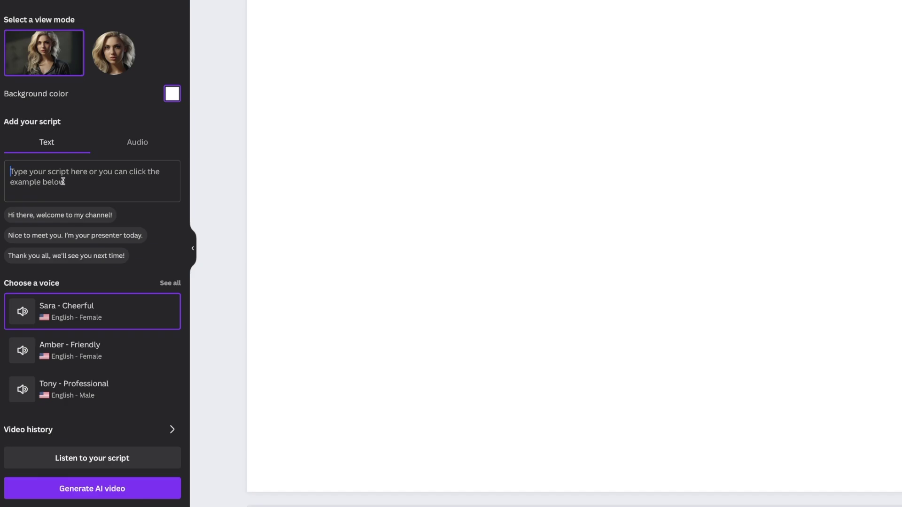
{"action": "left_click", "coordinate": [92, 458]}
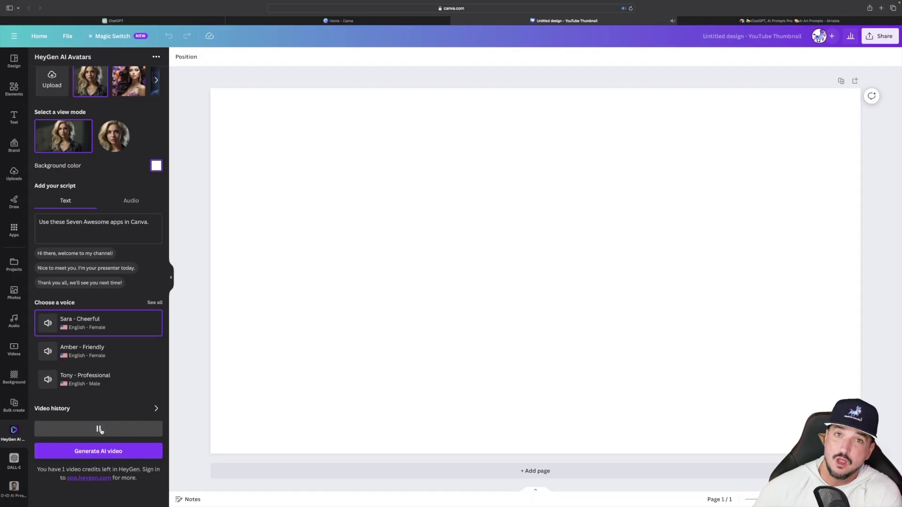
{"action": "left_click", "coordinate": [101, 452]}
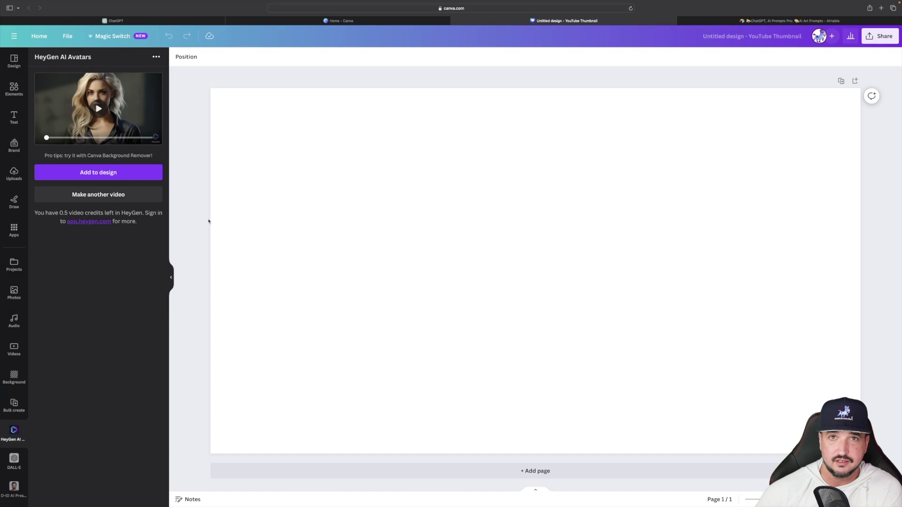
- Add the blonde woman's HeyGen talking-photo video, align it top-left and stretch it to cover the thumbnail
{"action": "left_click", "coordinate": [94, 173]}
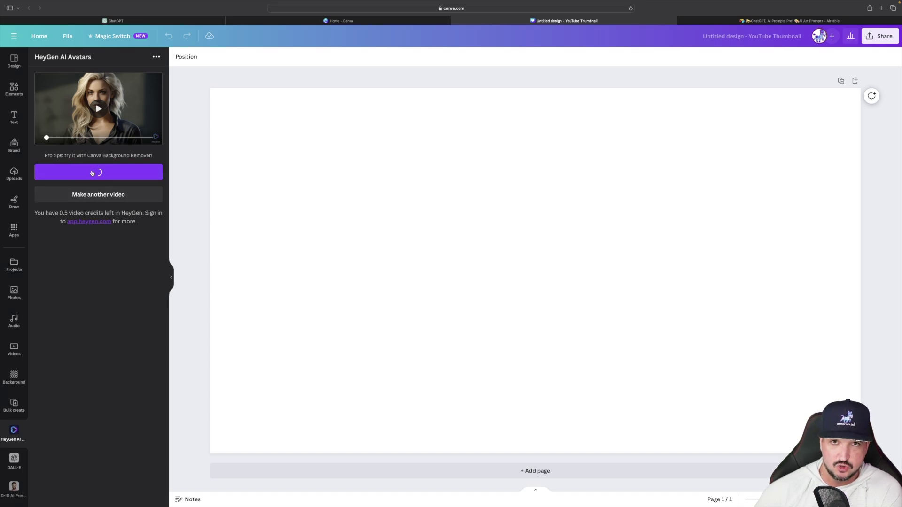
{"action": "left_click_drag", "start_coordinate": [475, 246], "coordinate": [277, 138]}
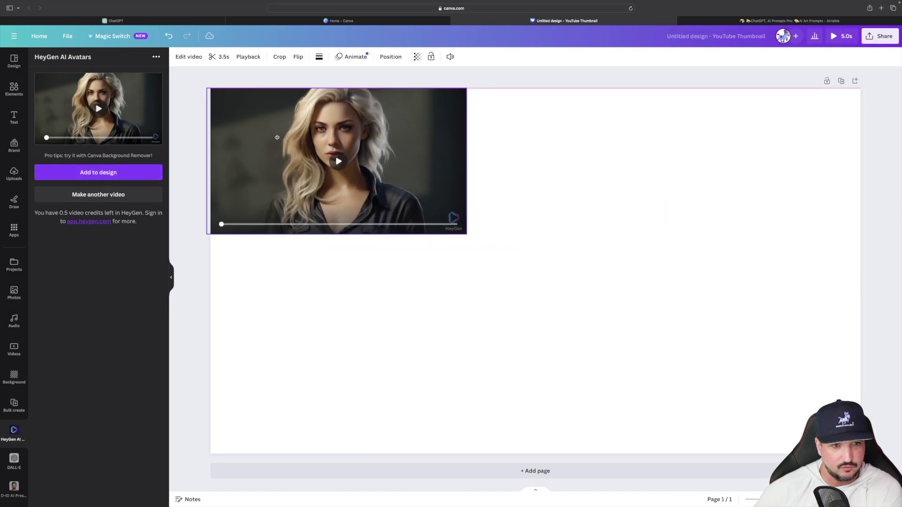
{"action": "left_click_drag", "start_coordinate": [467, 233], "coordinate": [870, 462]}
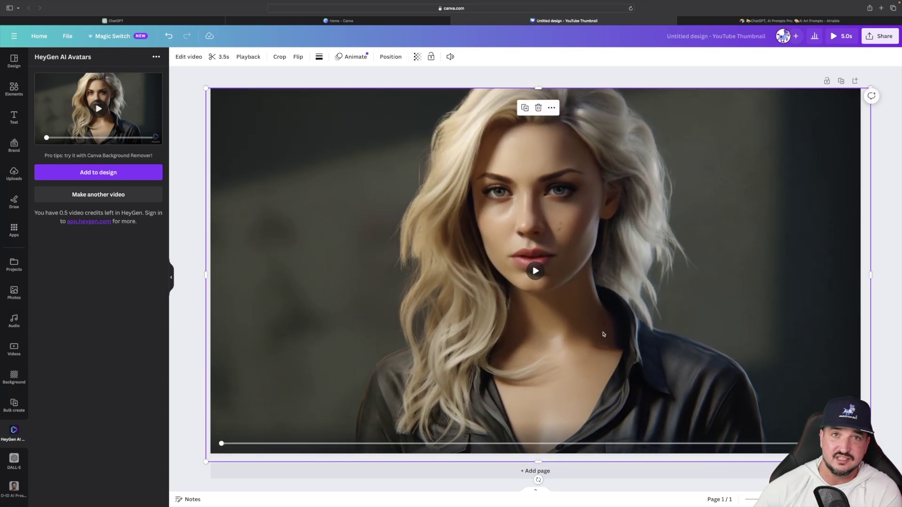